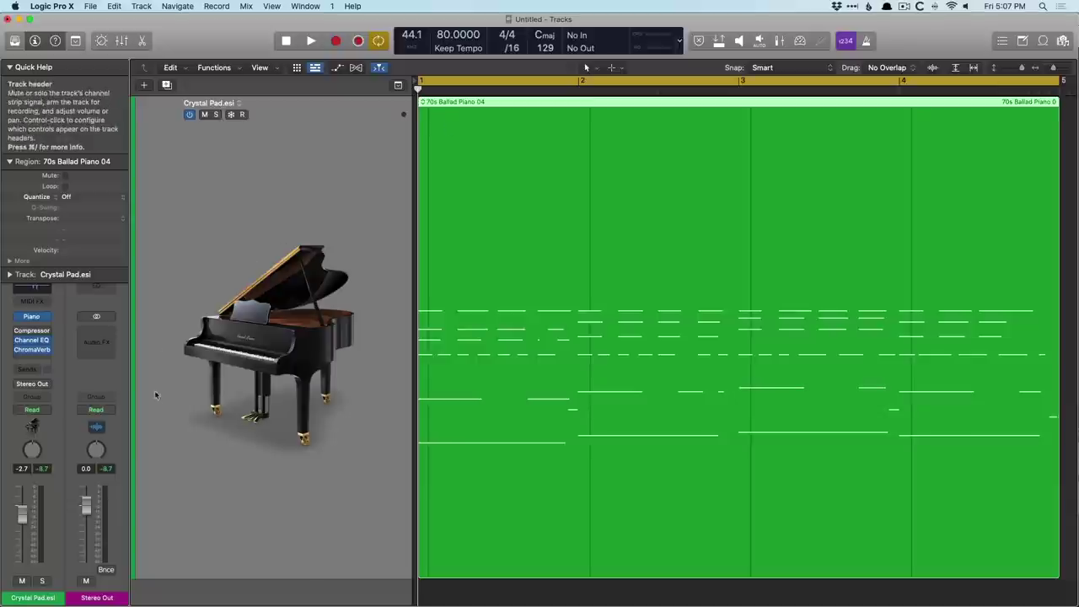
# Open ChromaVerb on the Crystal Pad.esi track, reposition its window, and view the Details page
pyautogui.click(34, 351)
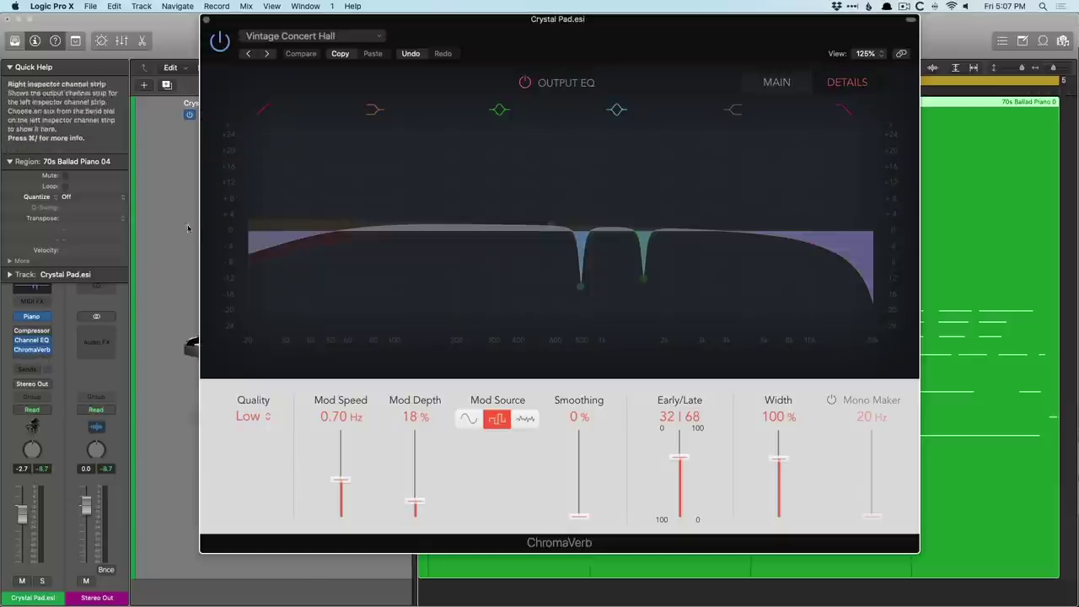
pyautogui.click(777, 82)
pyautogui.moveTo(729, 45); pyautogui.dragTo(715, 65)
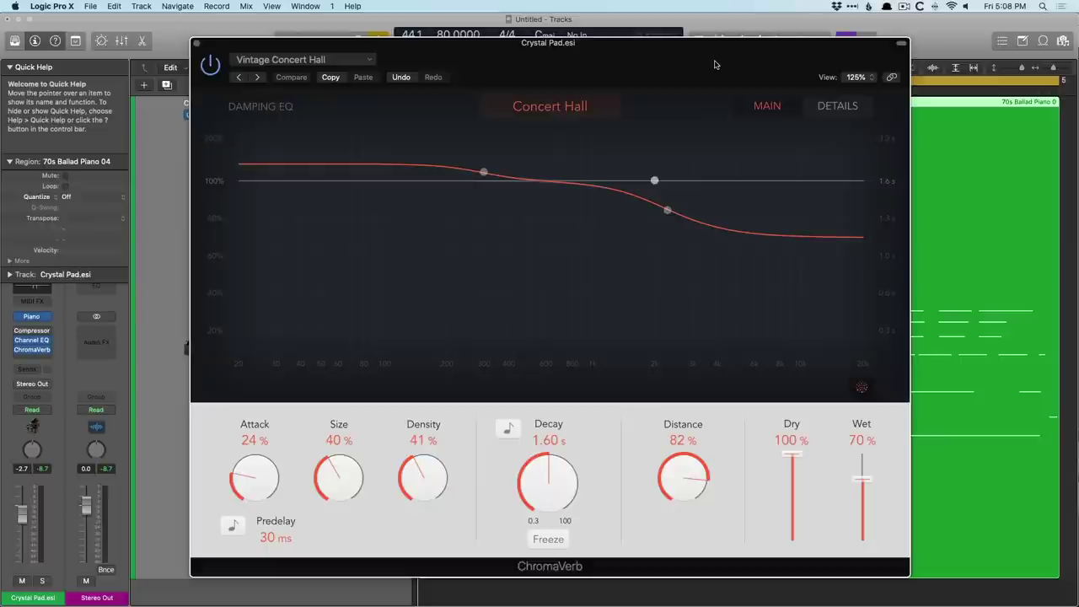
pyautogui.click(837, 106)
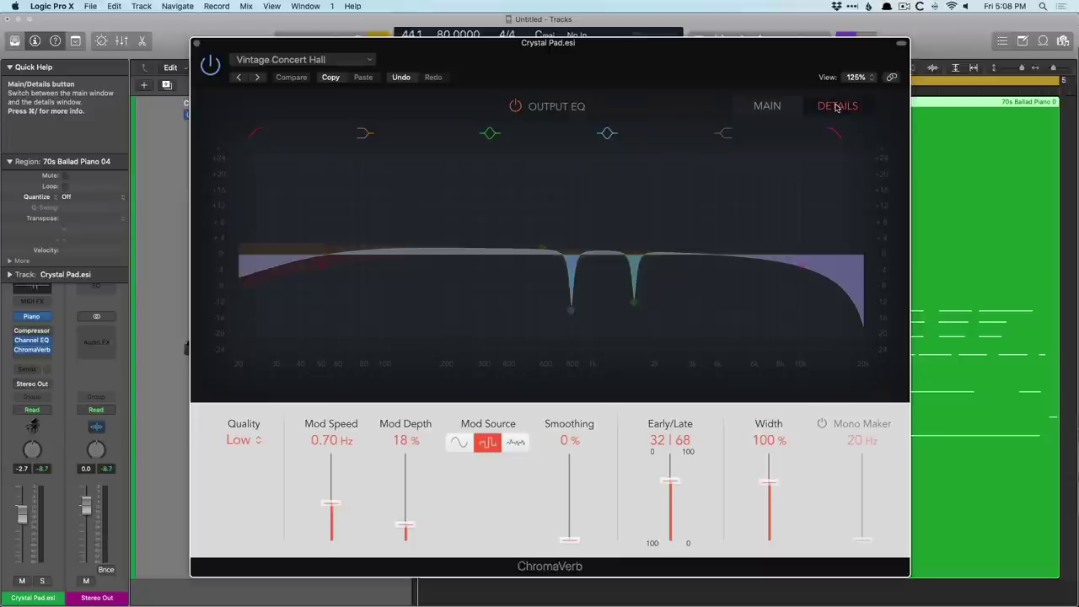
# Back on ChromaVerb's Main page, lower Wet from 70% to 60% and stop playback
pyautogui.click(769, 108)
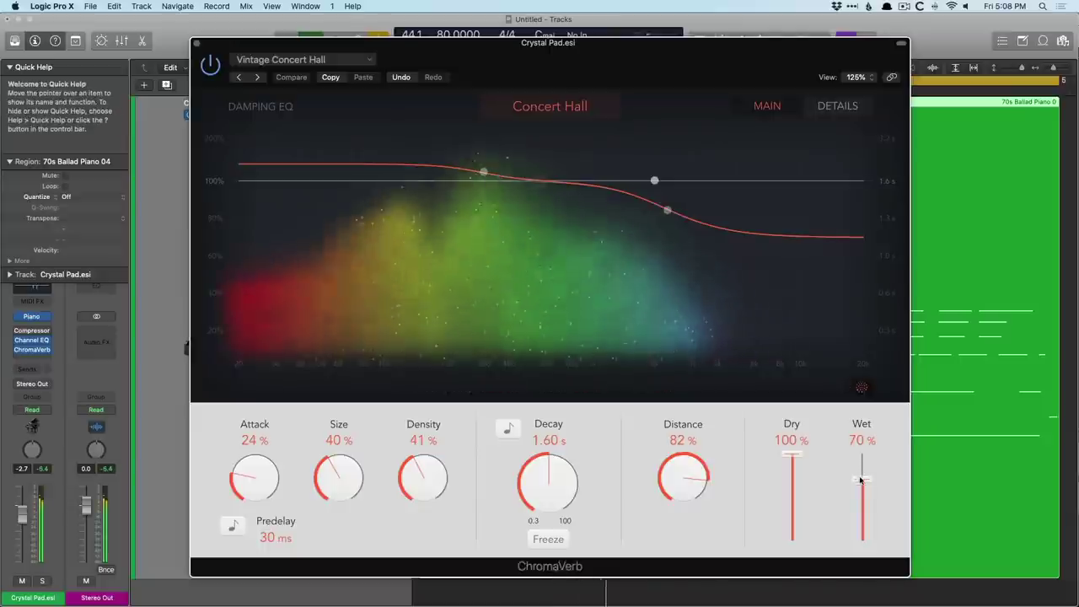
pyautogui.moveTo(862, 479); pyautogui.dragTo(861, 490)
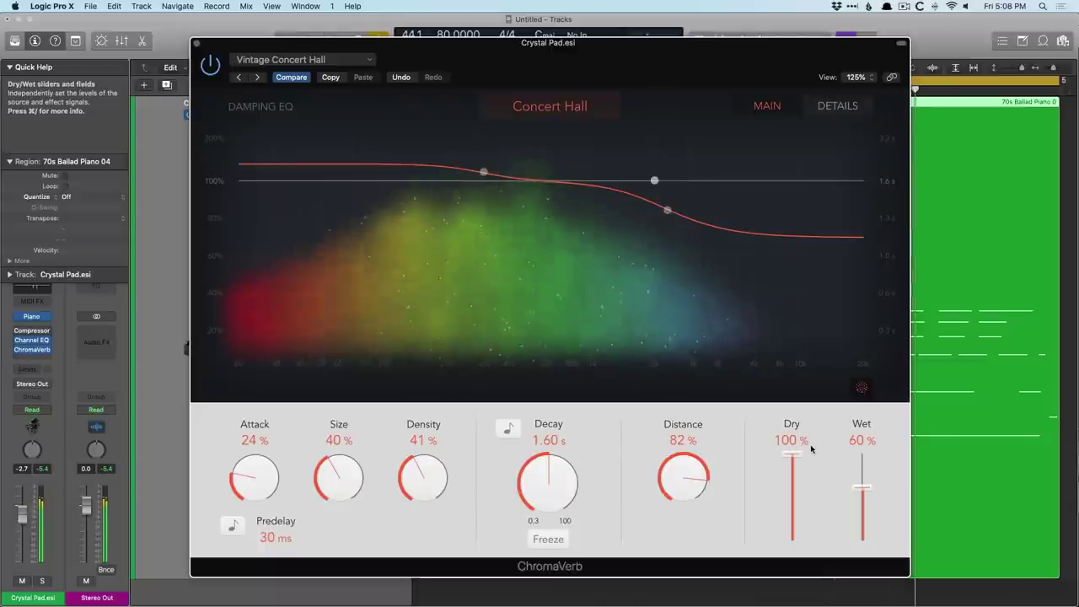
pyautogui.press('space')
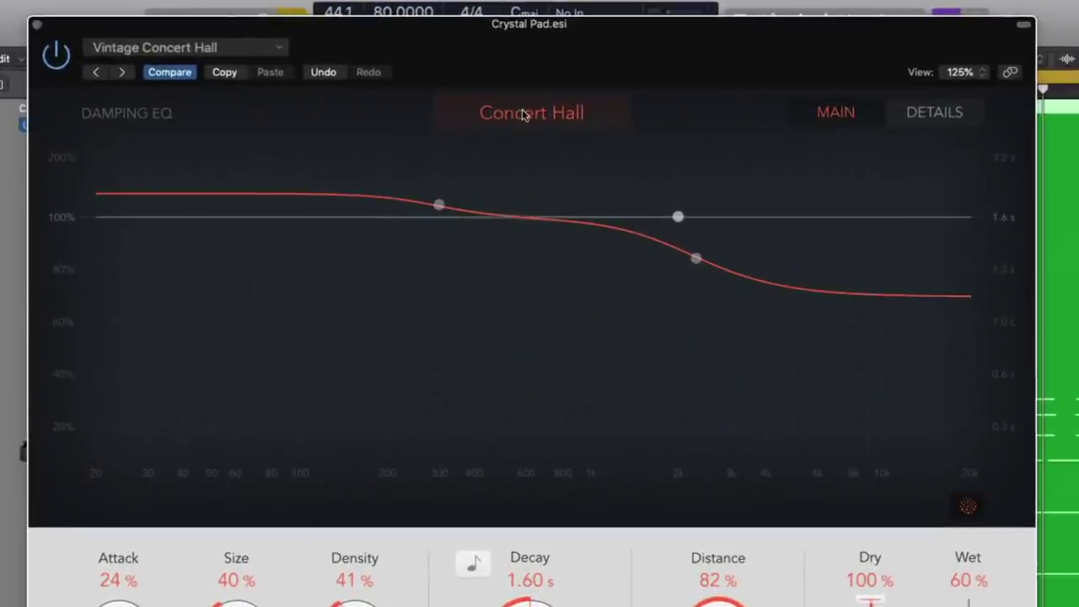
pyautogui.click(523, 115)
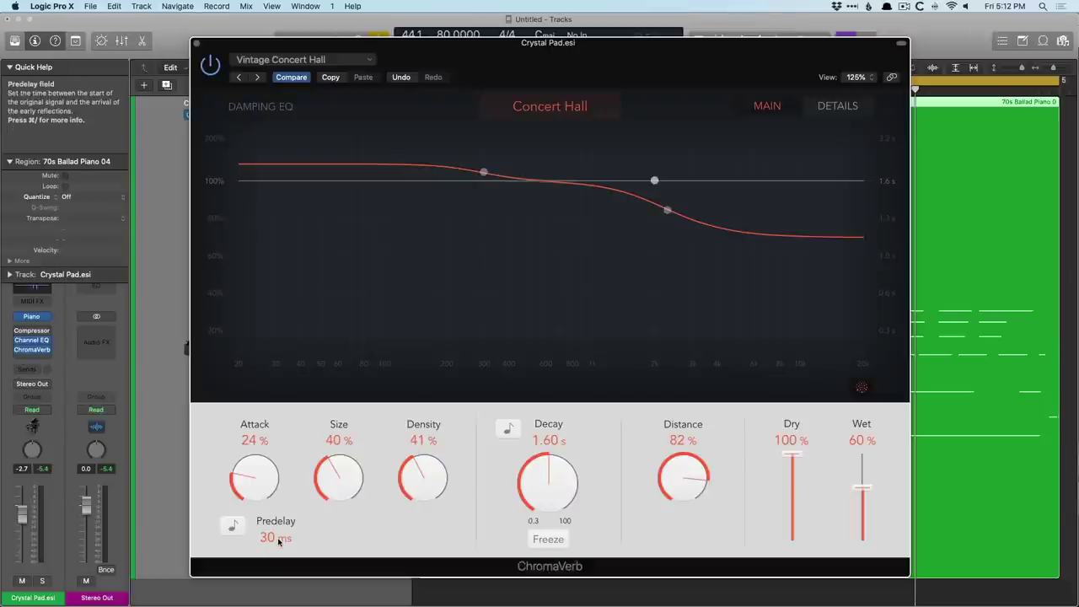
# Drop ChromaVerb's predelay to 0 ms and tempo-sync it to a 1/4 note
pyautogui.moveTo(279, 541)
pyautogui.mouseDown()
pyautogui.moveTo(278, 573)
pyautogui.moveTo(278, 472)
pyautogui.moveTo(279, 590)
pyautogui.moveTo(276, 541)
pyautogui.mouseUp()
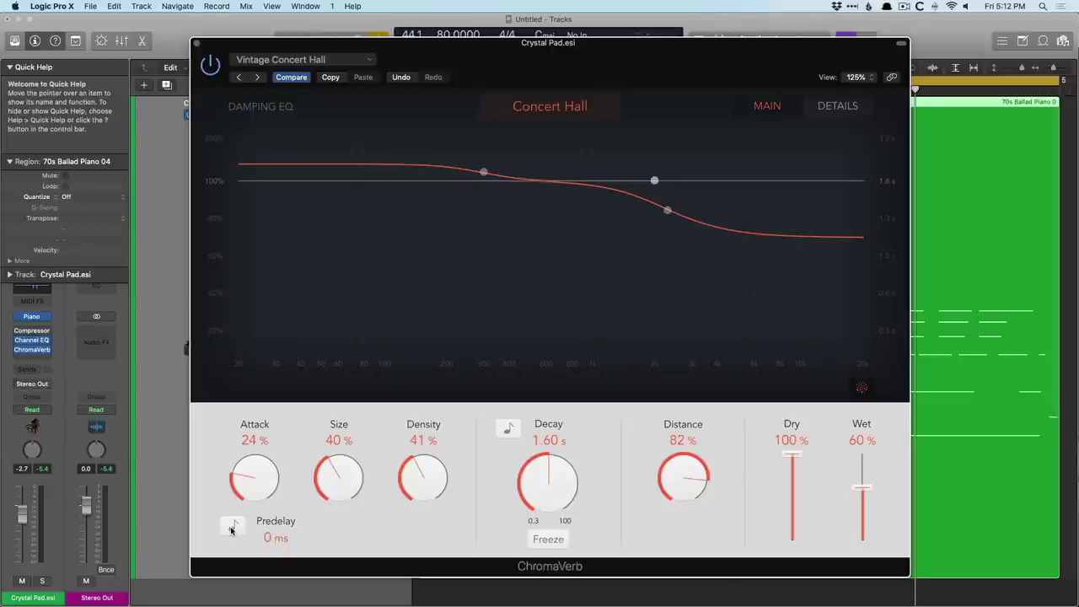
pyautogui.click(232, 527)
pyautogui.click(269, 539)
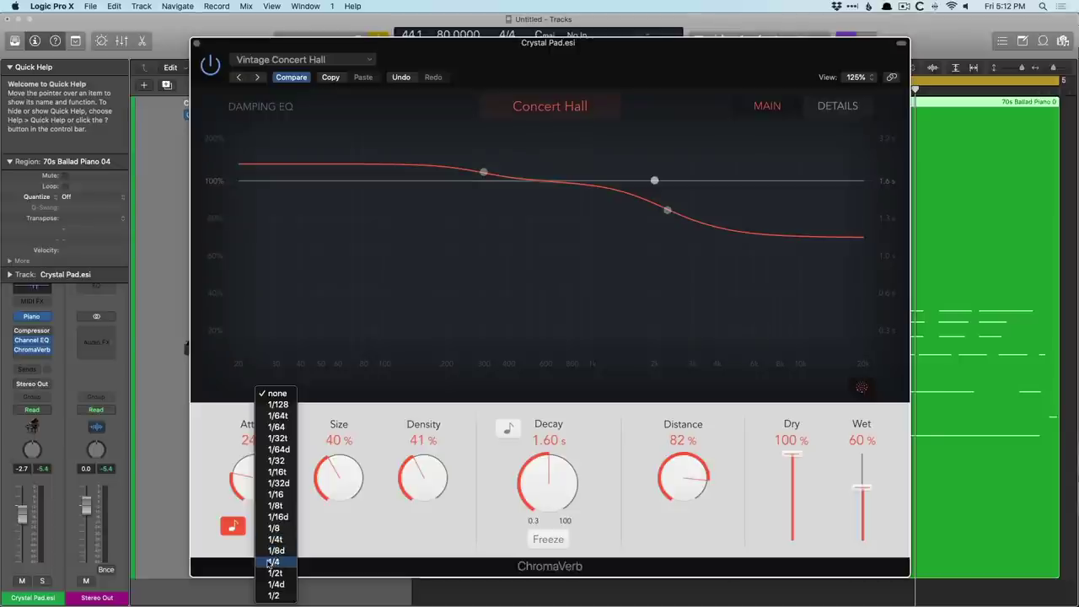
pyautogui.click(274, 562)
# Audition with Wet at 100%, then change predelay to 1/32 and pull Wet down to 38%
pyautogui.moveTo(862, 488); pyautogui.dragTo(843, 451)
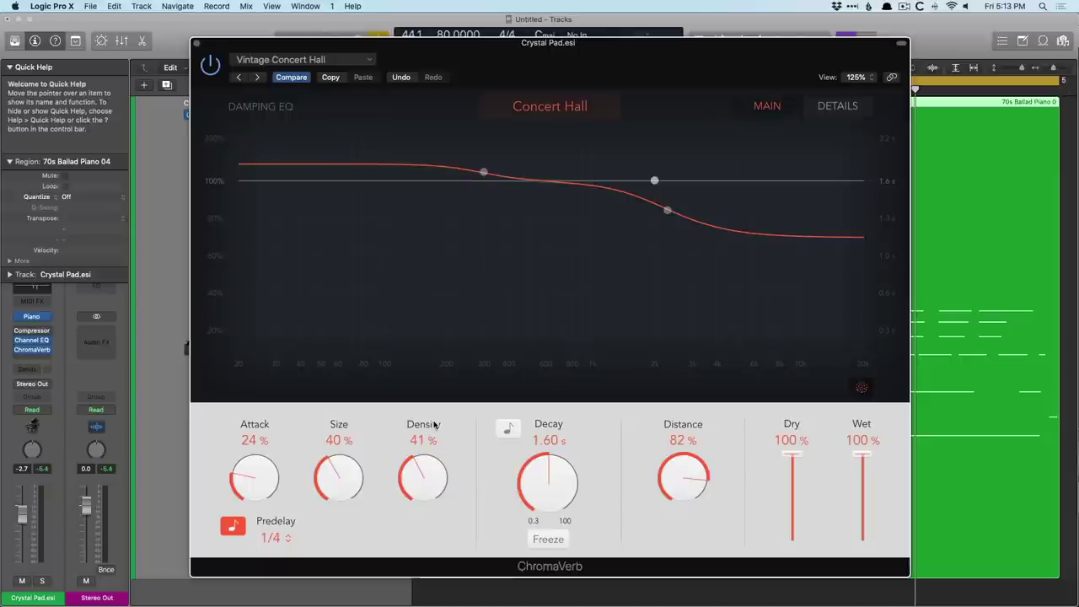
pyautogui.press('space')
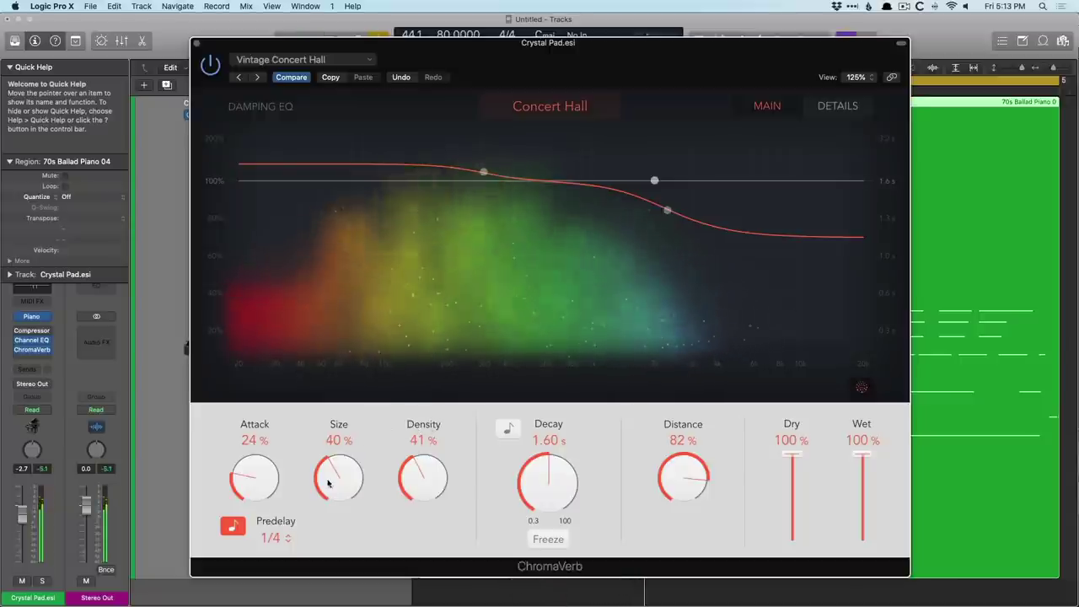
pyautogui.click(271, 538)
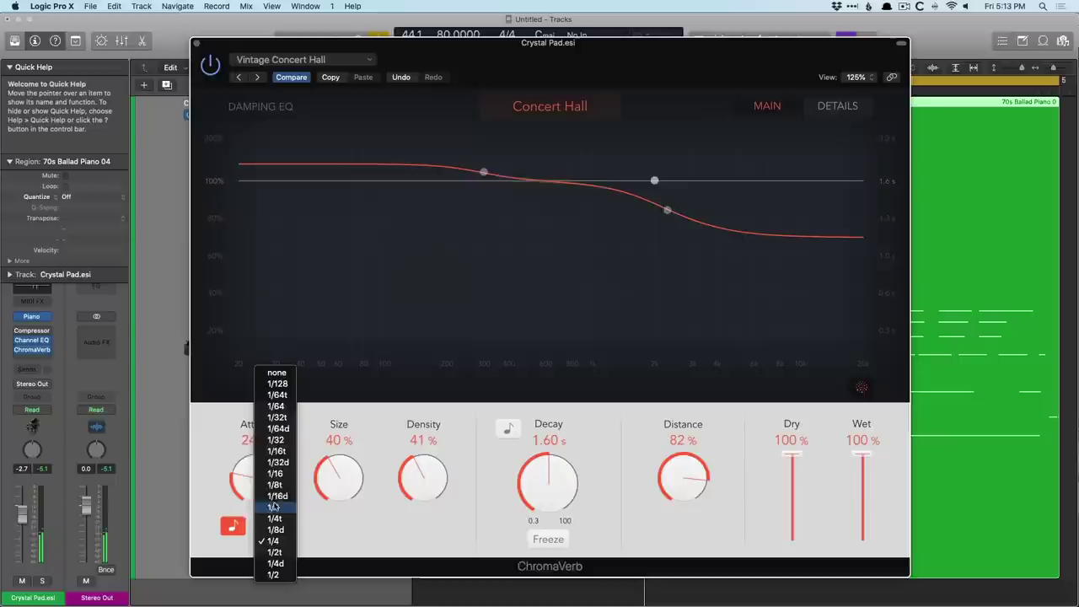
pyautogui.click(279, 439)
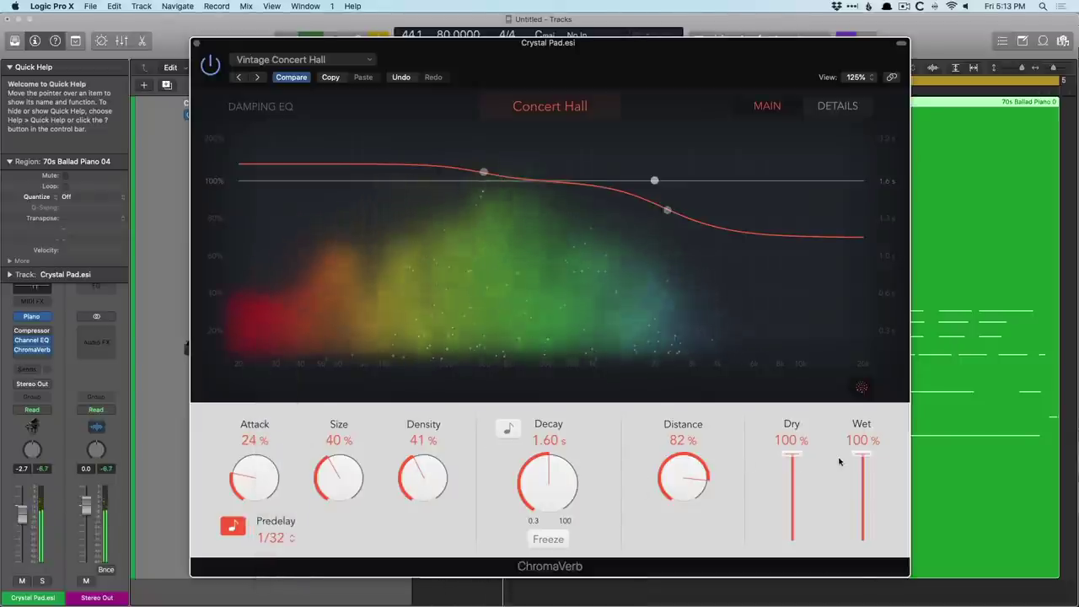
pyautogui.moveTo(859, 455); pyautogui.dragTo(860, 510)
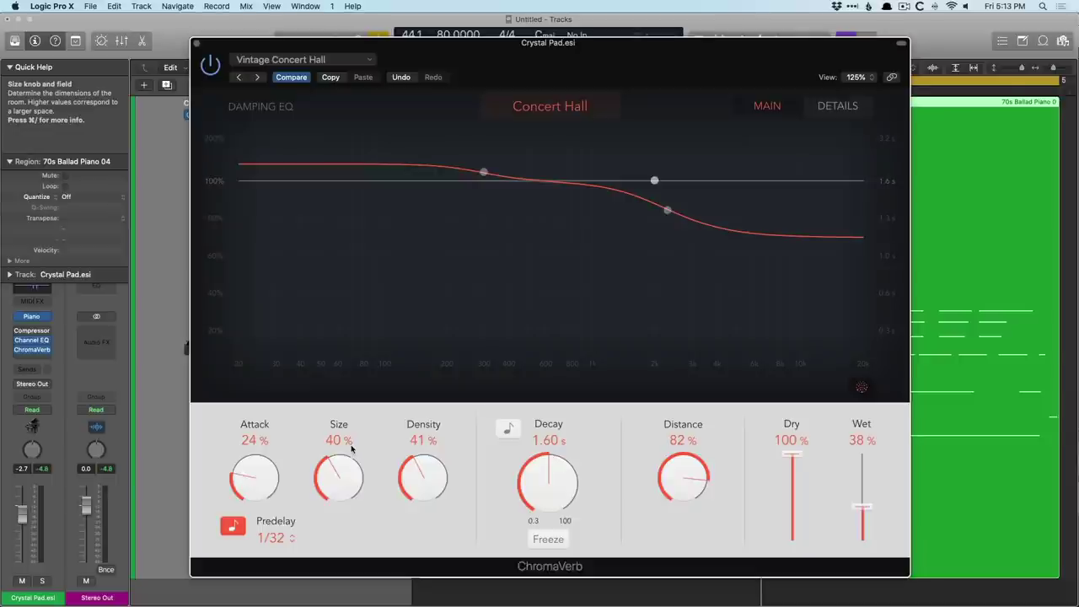
# Unsync the predelay and set it to 24 ms, then try tempo-synced decay lengths
pyautogui.click(232, 525)
pyautogui.moveTo(269, 537); pyautogui.dragTo(268, 514)
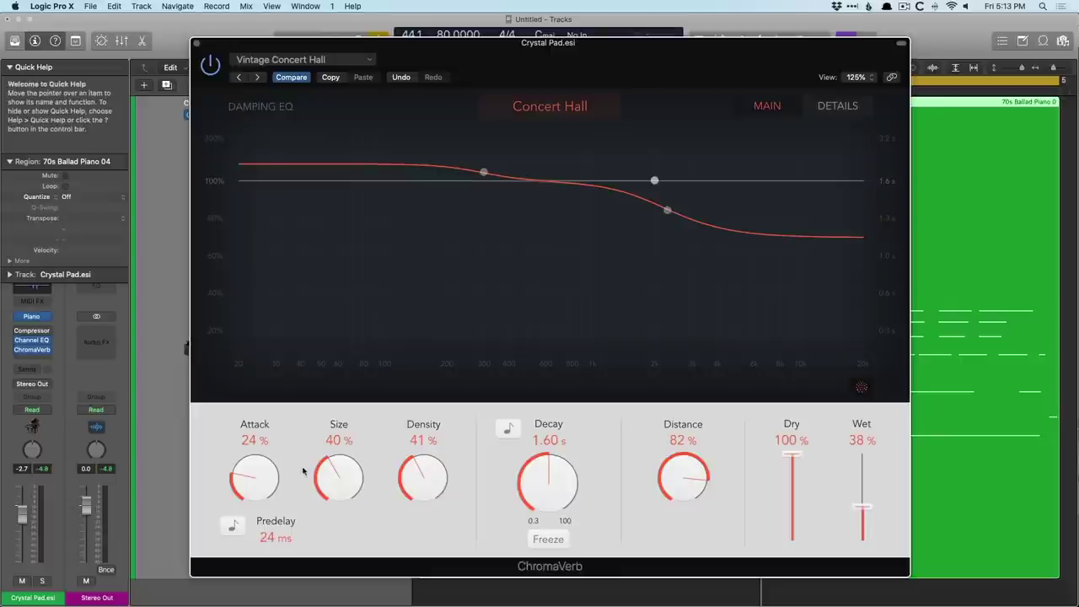
pyautogui.click(506, 430)
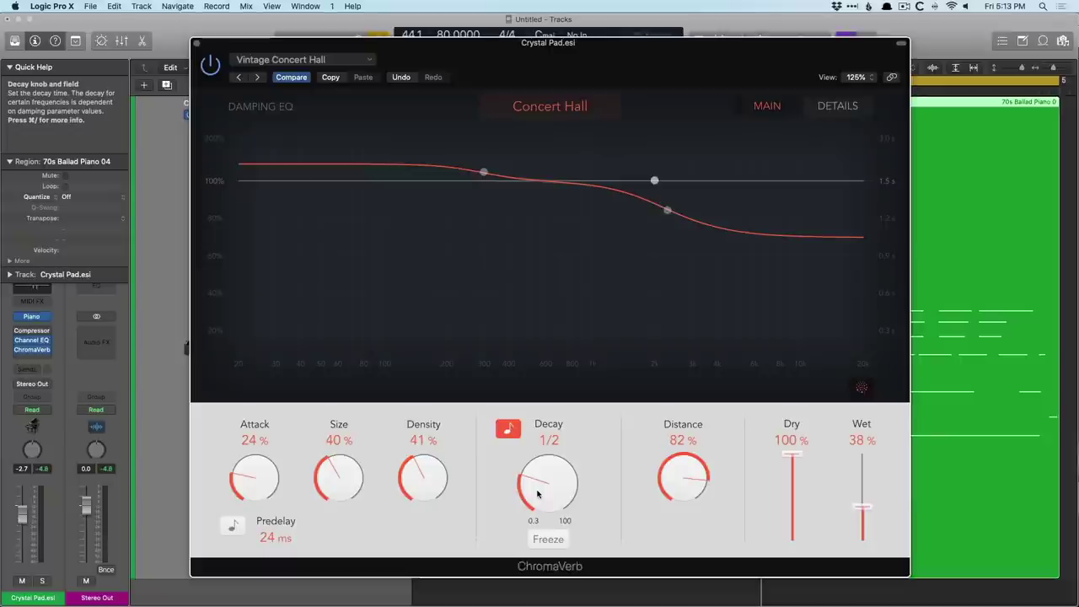
pyautogui.click(507, 429)
pyautogui.moveTo(525, 477); pyautogui.dragTo(538, 436)
pyautogui.click(508, 429)
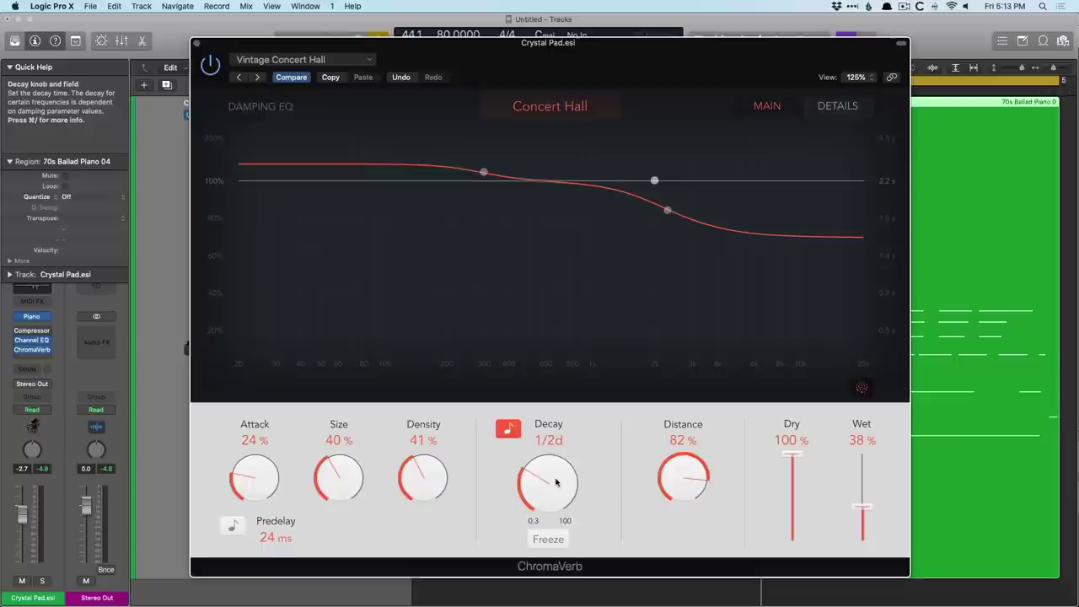
pyautogui.moveTo(556, 483)
pyautogui.mouseDown()
pyautogui.moveTo(556, 413)
pyautogui.moveTo(544, 496)
pyautogui.moveTo(545, 481)
pyautogui.mouseUp()
# During playback raise Wet to 81% and return Decay to seconds at 0.38 s
pyautogui.press('space')
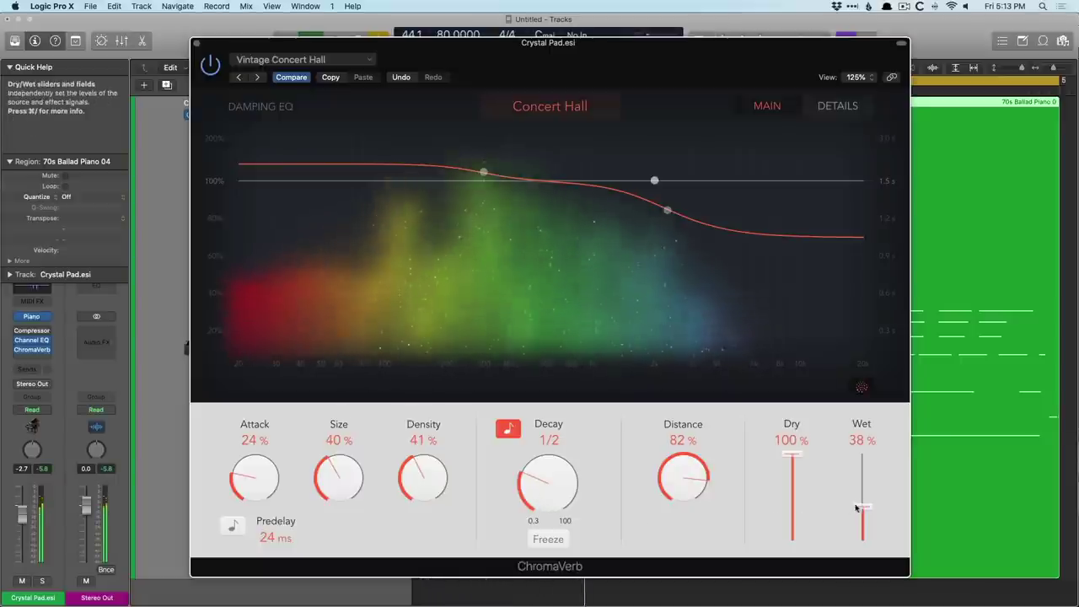
pyautogui.moveTo(856, 507); pyautogui.dragTo(851, 479)
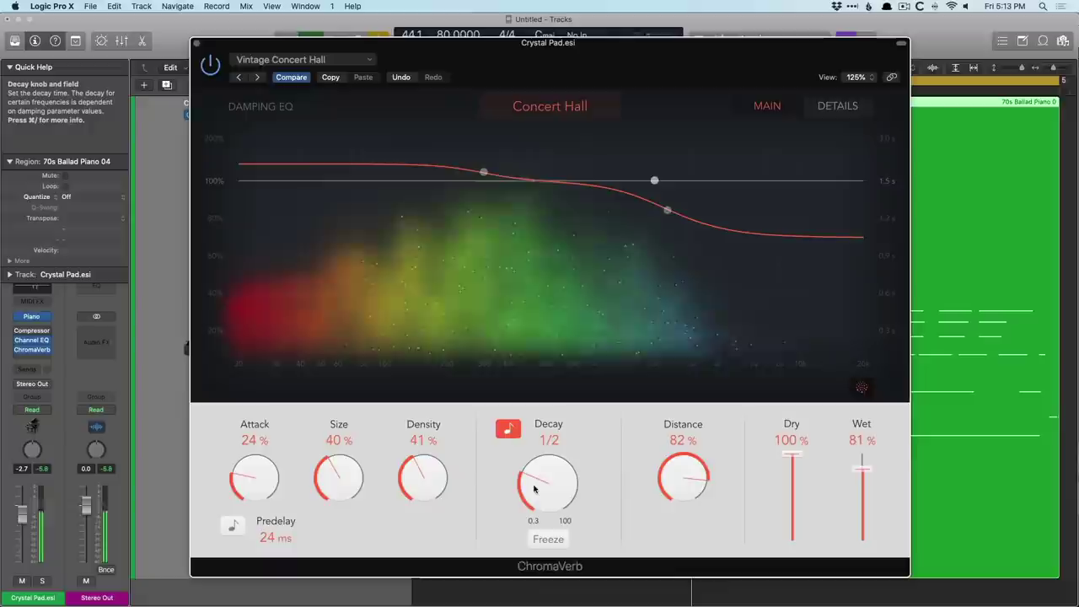
pyautogui.moveTo(534, 487)
pyautogui.mouseDown()
pyautogui.moveTo(537, 412)
pyautogui.moveTo(527, 491)
pyautogui.mouseUp()
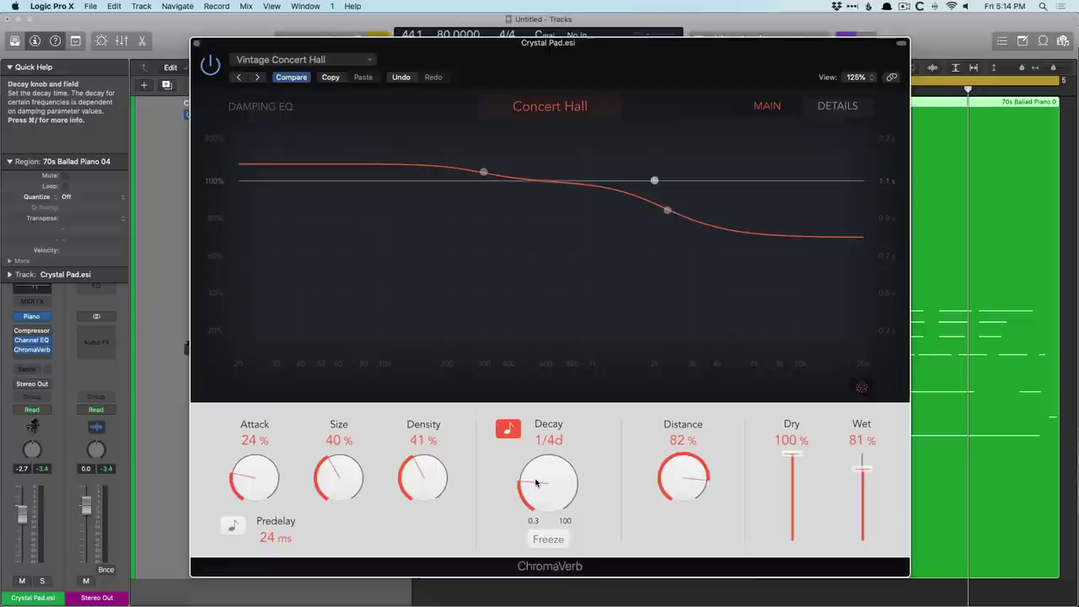
pyautogui.click(508, 429)
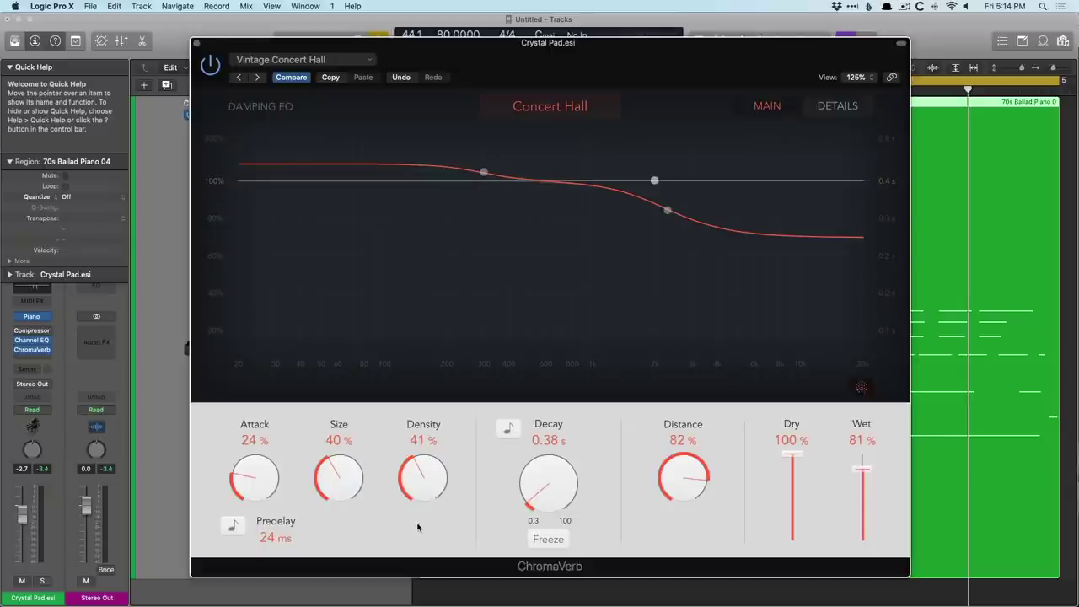
# Switch ChromaVerb to Dark Room with Distance 0%, Decay 0.25 s and Density 0%
pyautogui.click(542, 105)
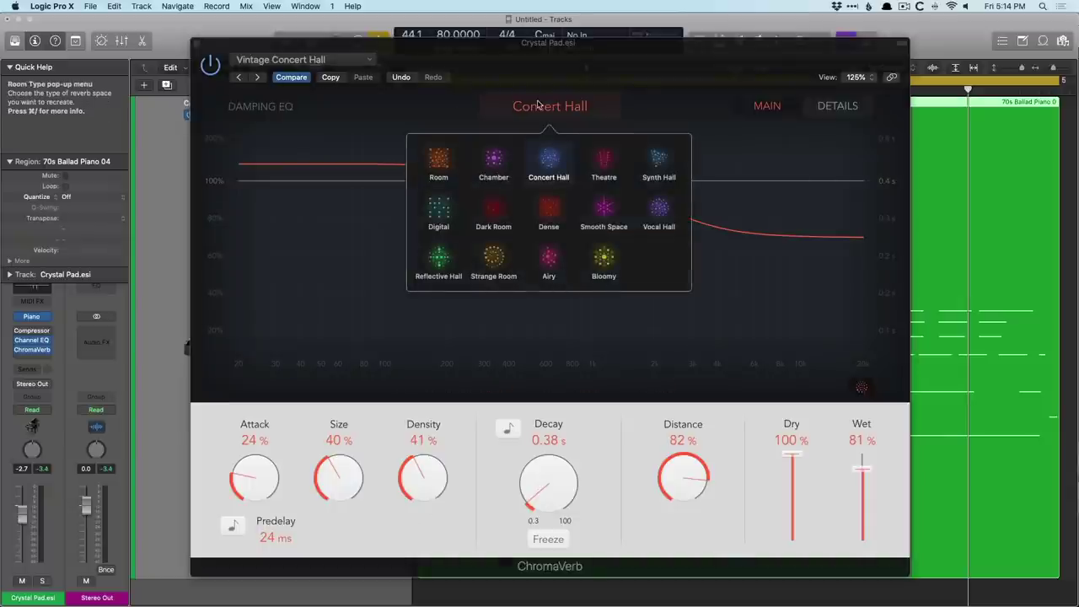
pyautogui.click(493, 203)
pyautogui.moveTo(683, 473); pyautogui.dragTo(682, 506)
pyautogui.moveTo(544, 494); pyautogui.dragTo(542, 516)
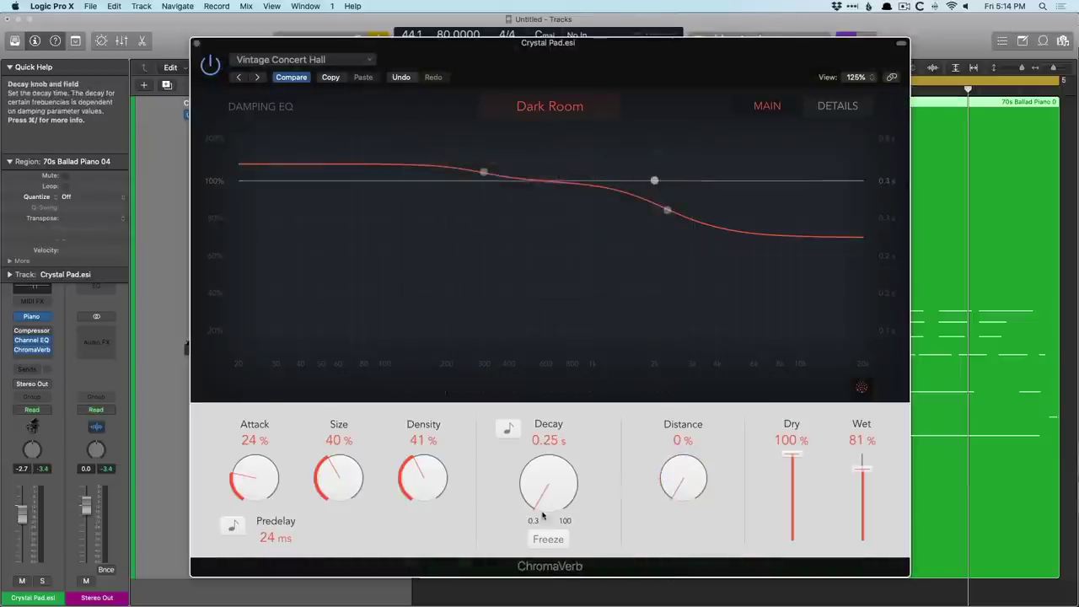
pyautogui.moveTo(398, 479); pyautogui.dragTo(406, 502)
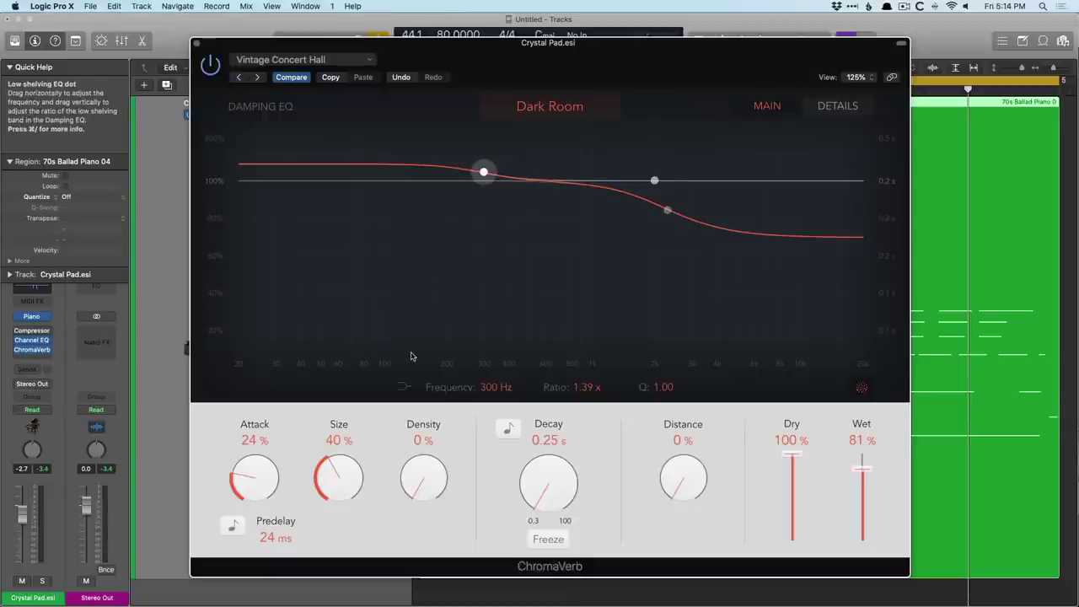
# During playback sweep Density up to 100% and settle it at 16%
pyautogui.press('space')
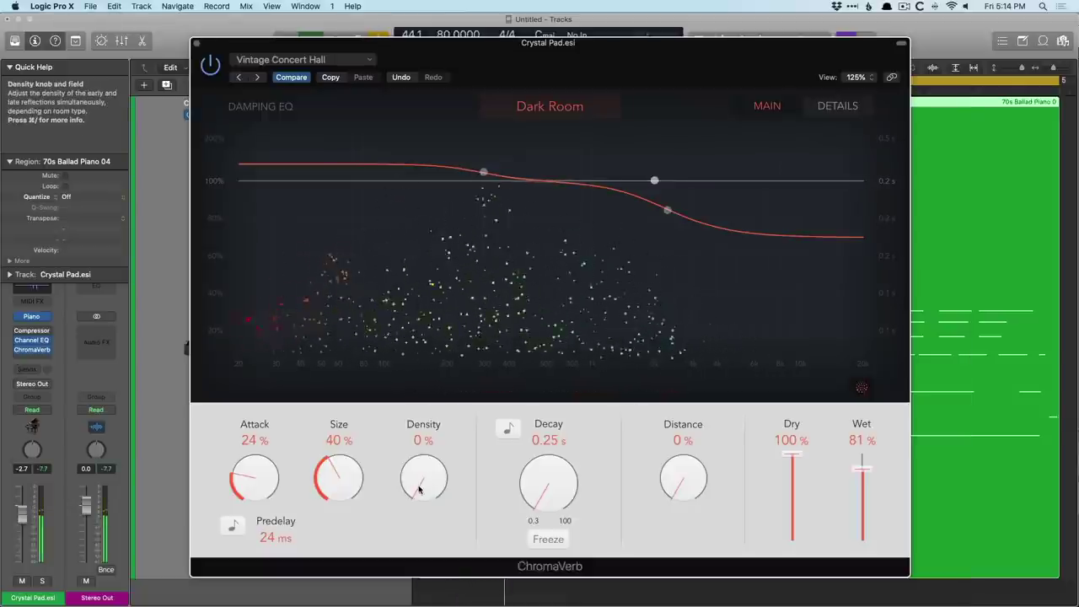
pyautogui.moveTo(416, 484); pyautogui.dragTo(376, 430)
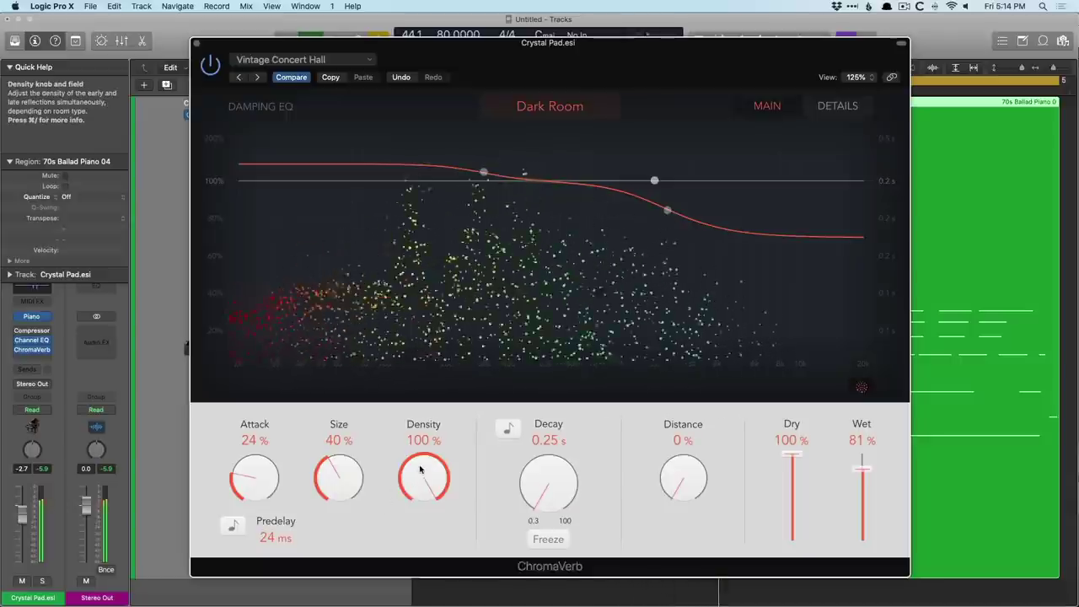
pyautogui.moveTo(420, 469); pyautogui.dragTo(417, 540)
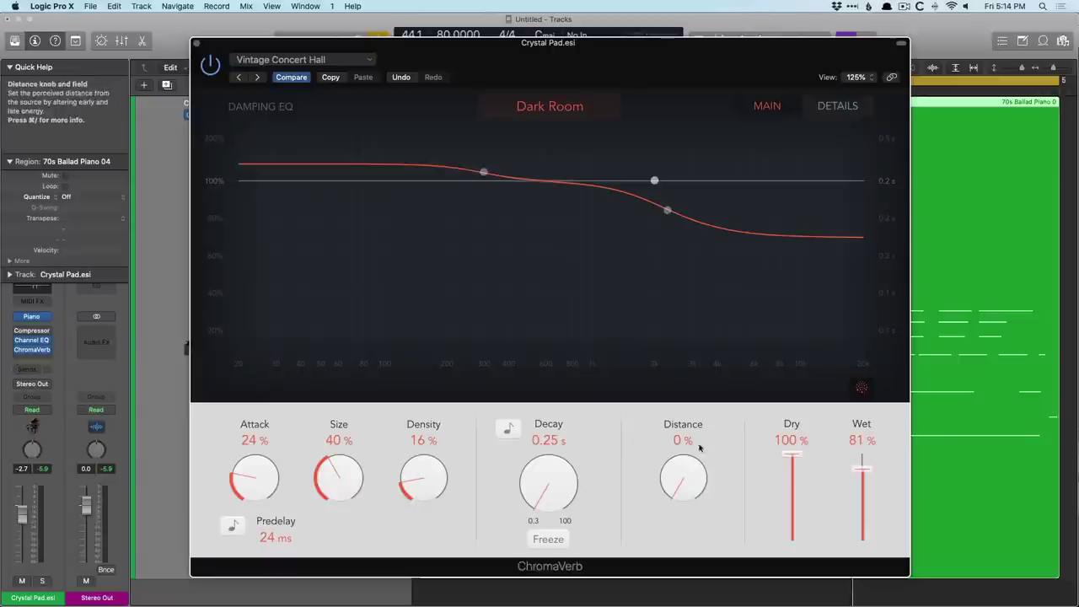
pyautogui.click(557, 111)
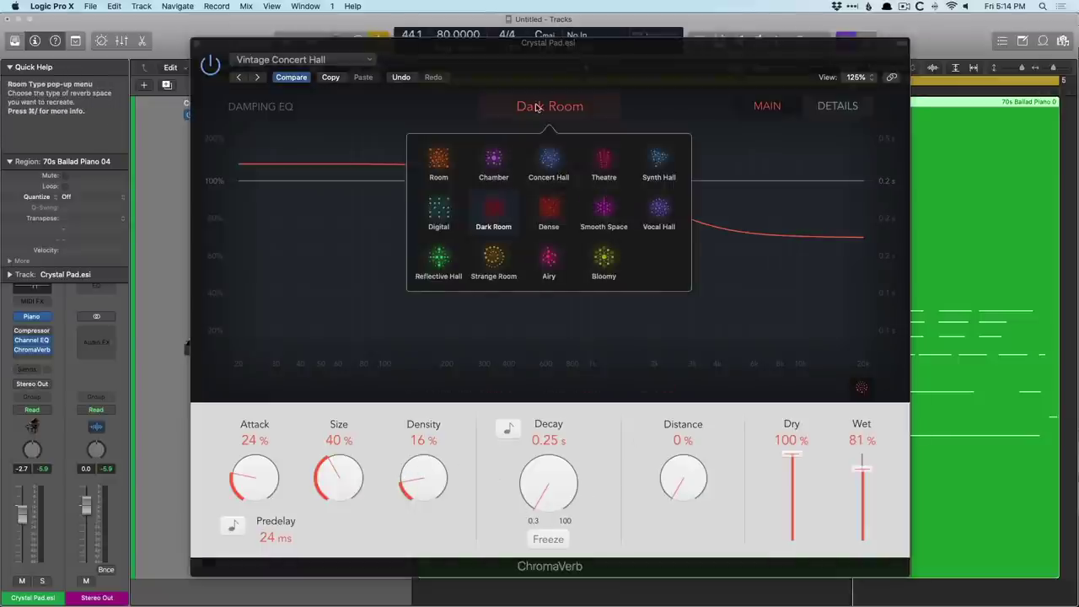
# Return to Concert Hall, then set Decay to 8.70 s and Distance to 43%
pyautogui.click(549, 167)
pyautogui.click(488, 452)
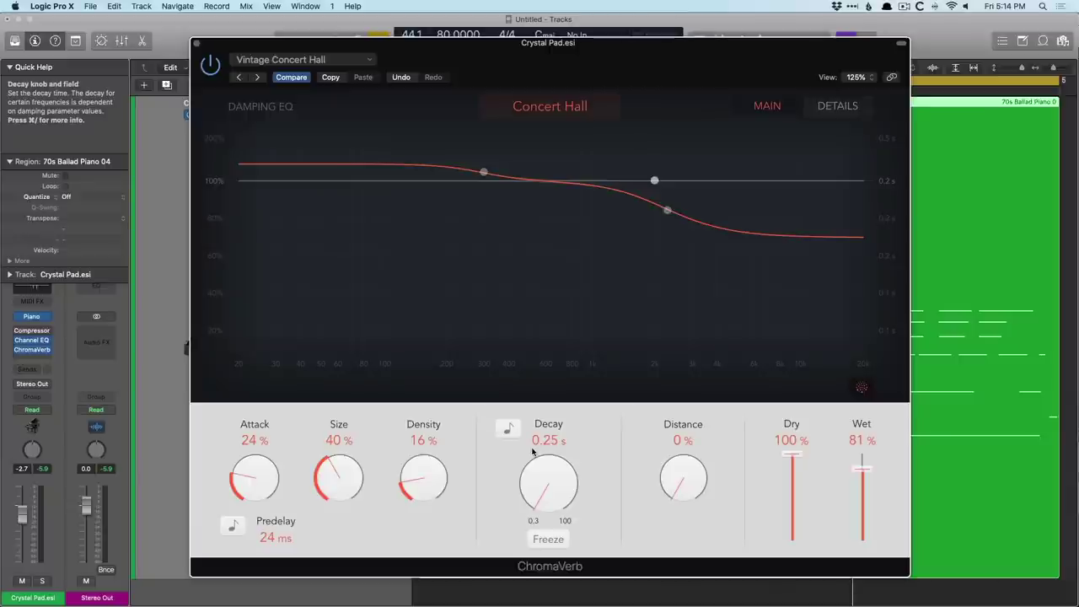
pyautogui.moveTo(532, 453); pyautogui.dragTo(537, 369)
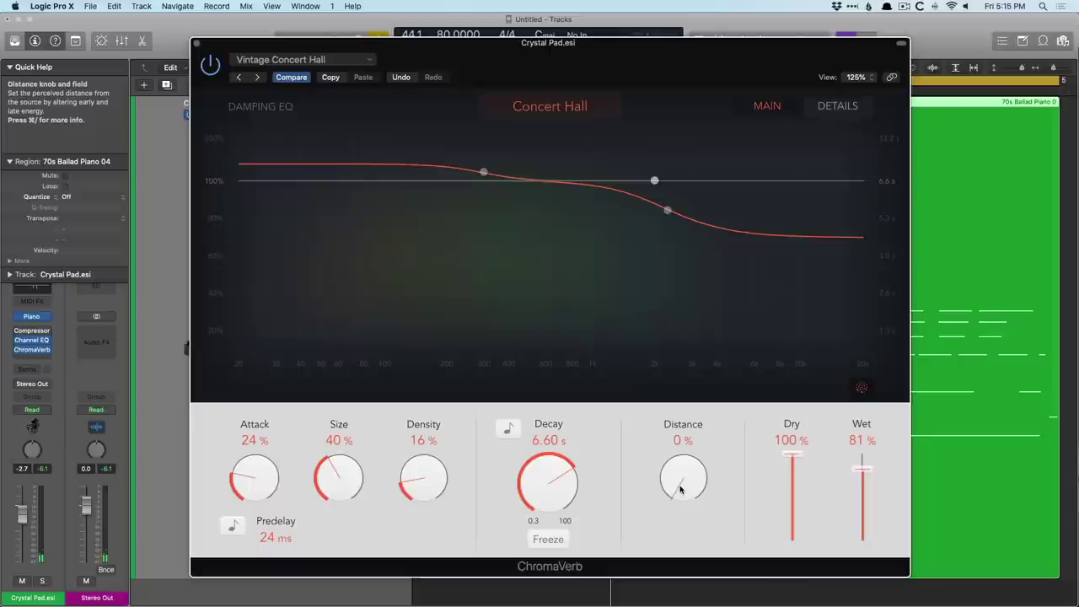
pyautogui.moveTo(548, 488); pyautogui.dragTo(559, 518)
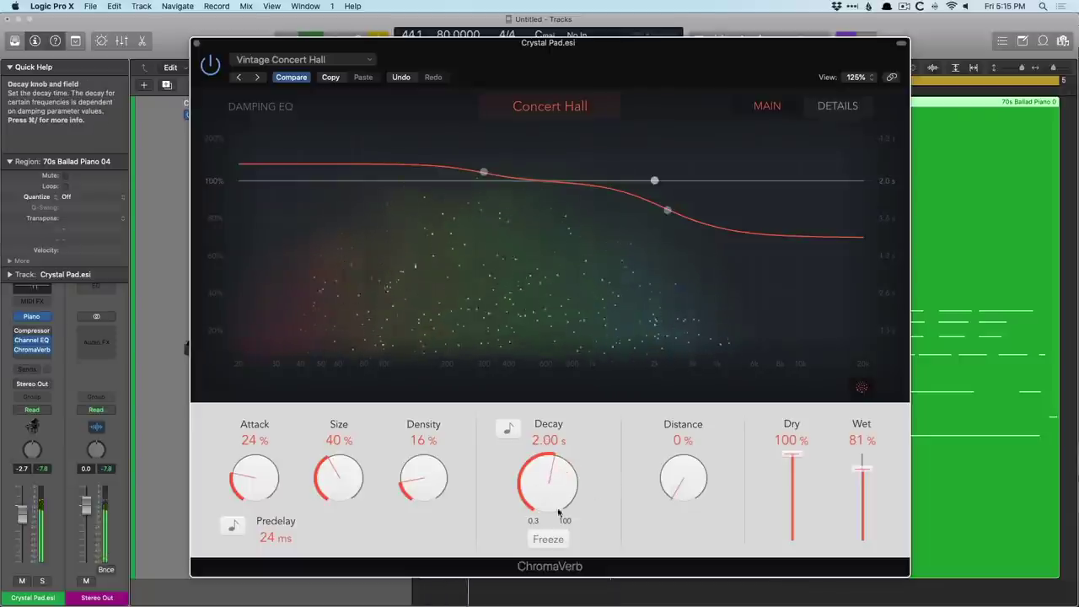
pyautogui.moveTo(681, 478); pyautogui.dragTo(678, 408)
pyautogui.moveTo(544, 496); pyautogui.dragTo(549, 453)
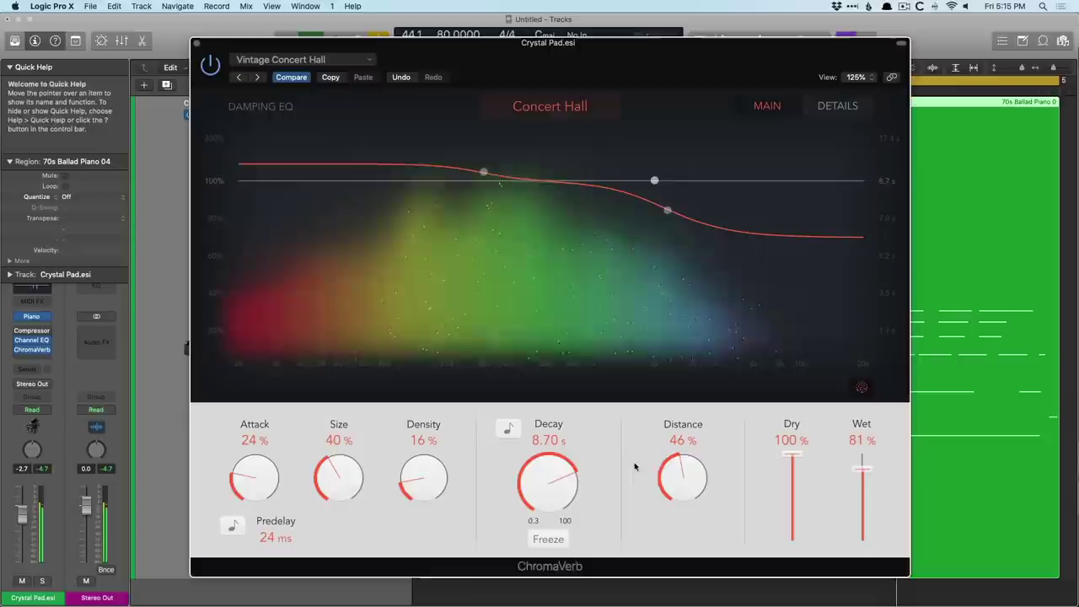
pyautogui.moveTo(680, 478)
pyautogui.mouseDown()
pyautogui.moveTo(672, 510)
pyautogui.moveTo(664, 485)
pyautogui.mouseUp()
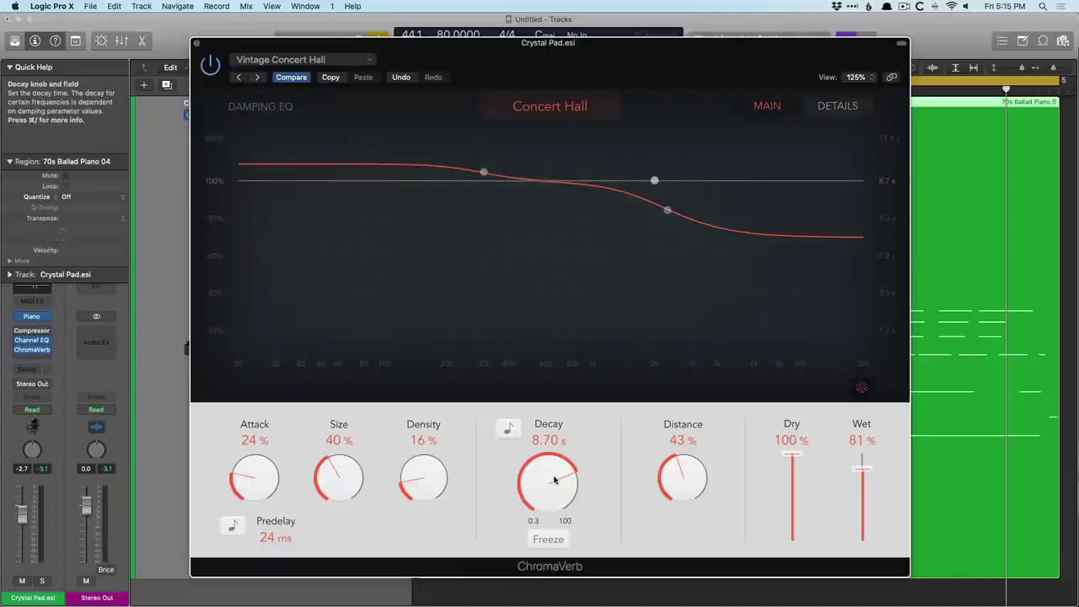
# Set Decay to 2.10 s and Distance to 50%, try Freeze, and raise Wet to 93%
pyautogui.moveTo(554, 472); pyautogui.dragTo(554, 523)
pyautogui.moveTo(684, 483); pyautogui.dragTo(643, 481)
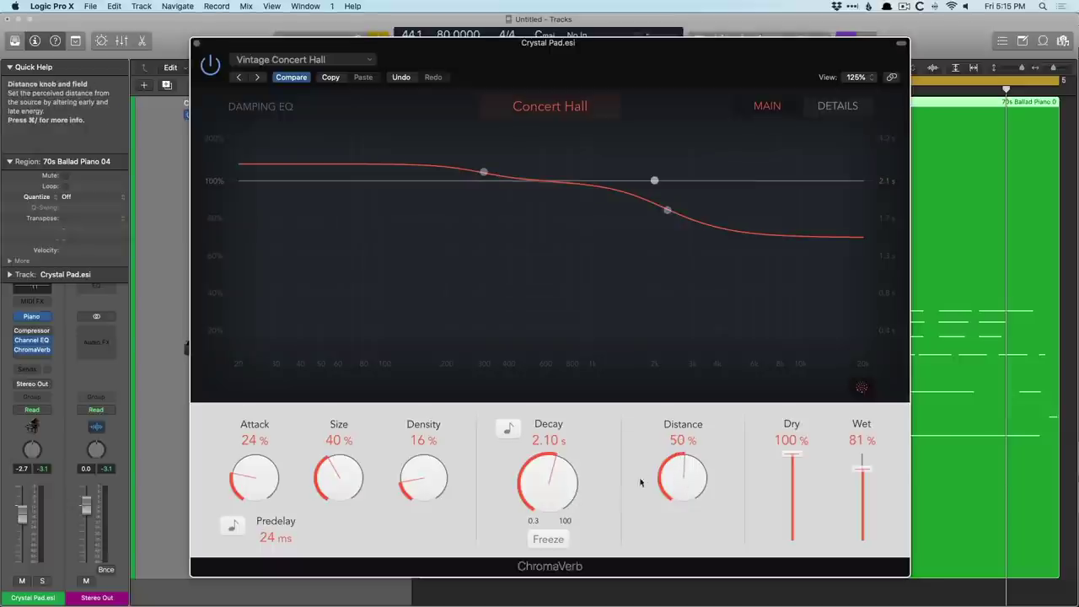
pyautogui.click(548, 541)
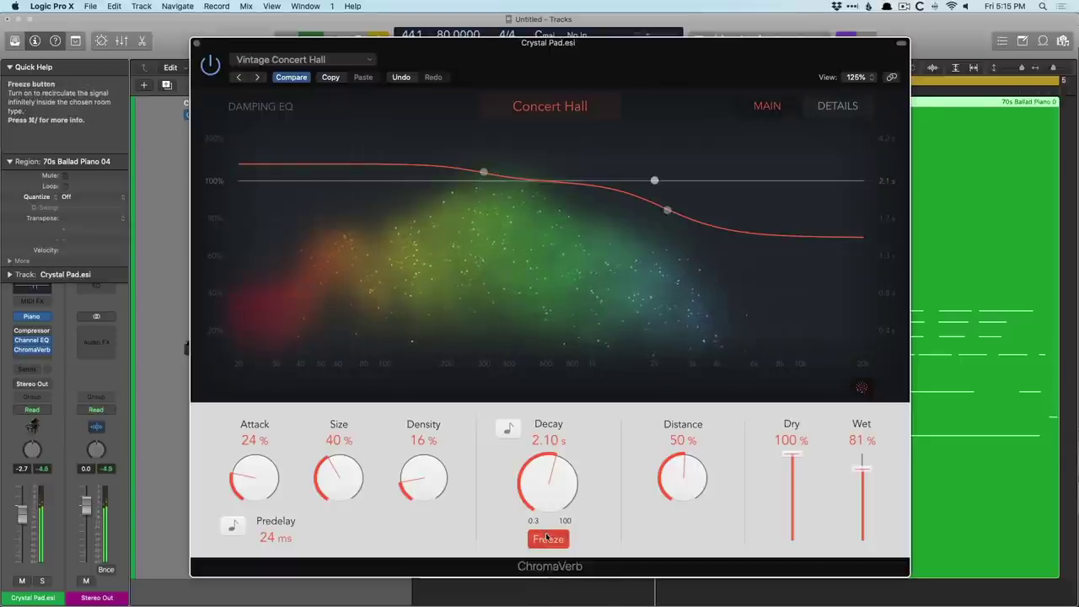
pyautogui.moveTo(861, 471); pyautogui.dragTo(861, 459)
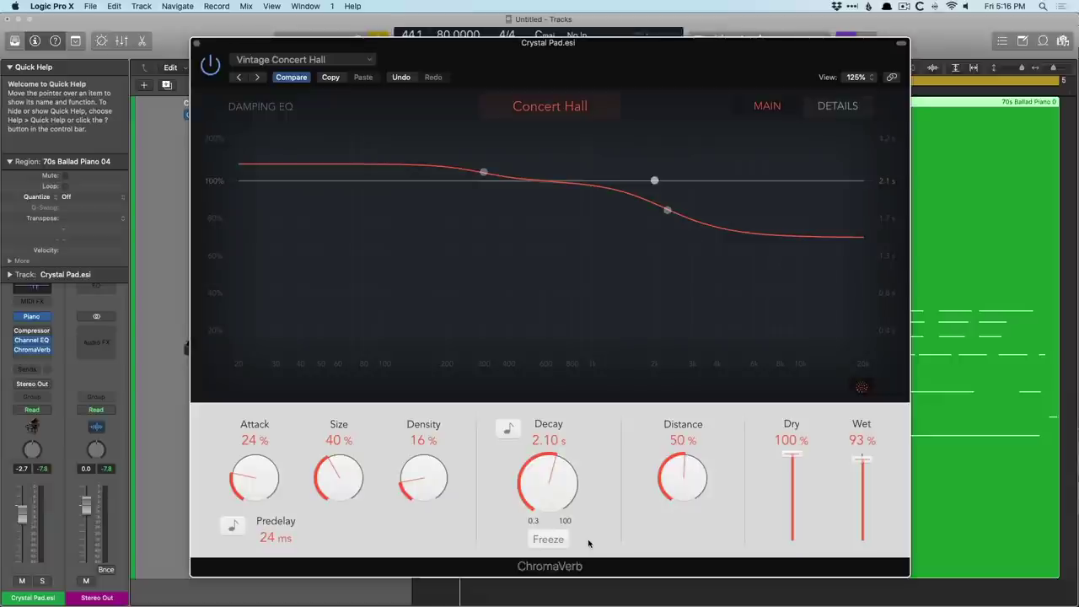
# During playback, drag Damping EQ shelves to cut low decay and set highs at 3400 Hz, 0.89x
pyautogui.press('space')
pyautogui.moveTo(666, 209)
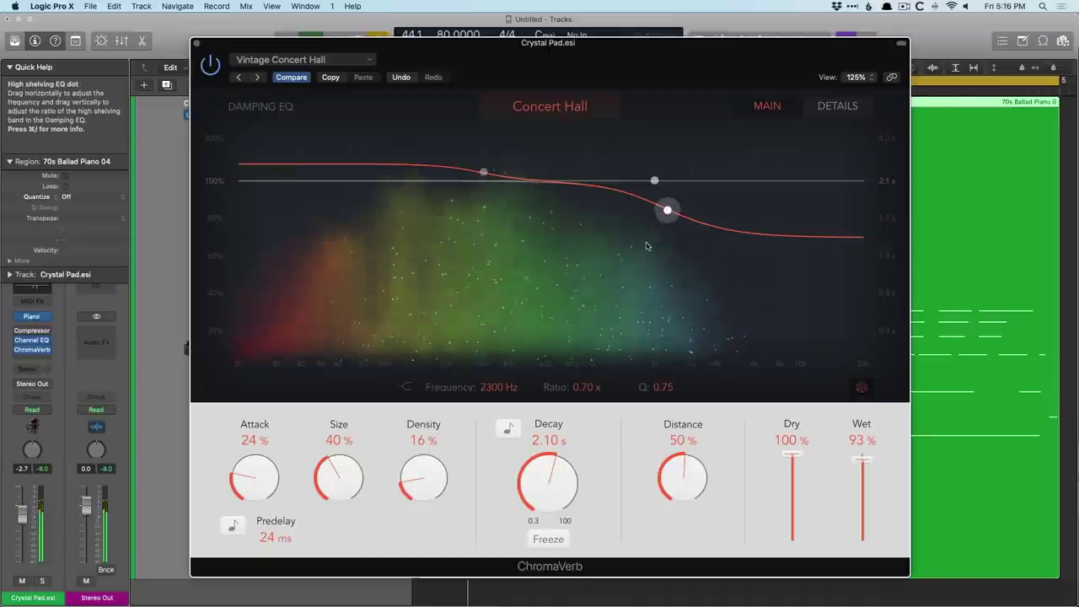
pyautogui.moveTo(666, 209); pyautogui.dragTo(631, 301)
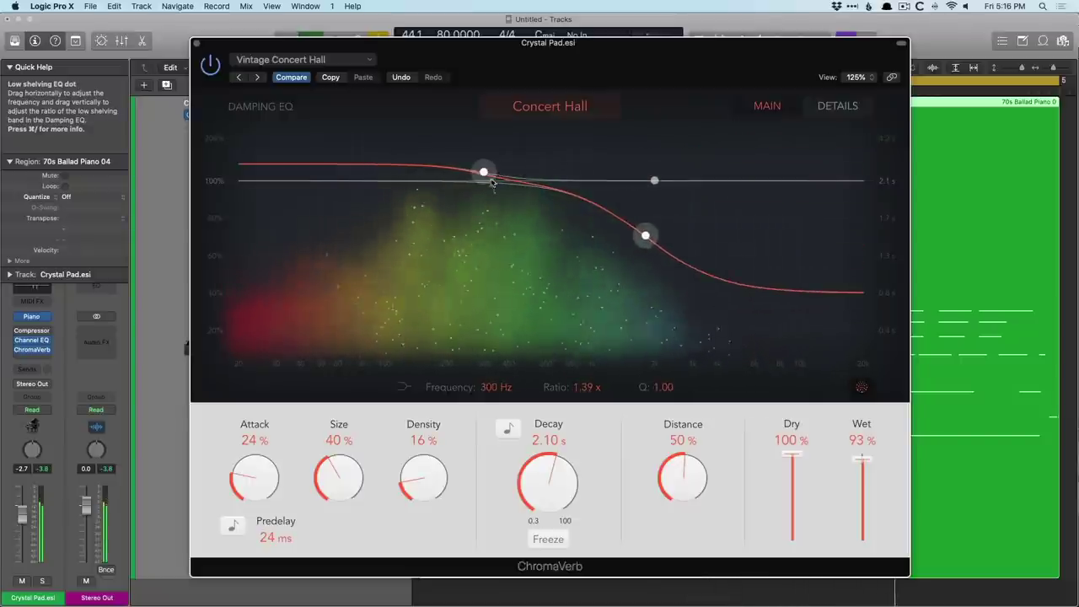
pyautogui.moveTo(482, 174); pyautogui.dragTo(431, 221)
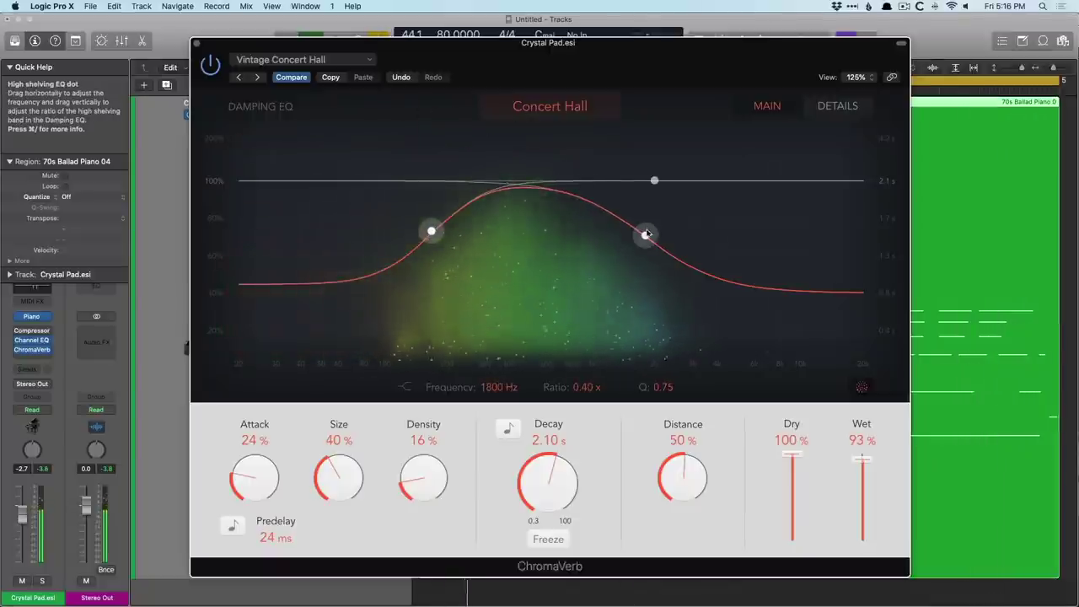
pyautogui.moveTo(646, 234); pyautogui.dragTo(702, 142)
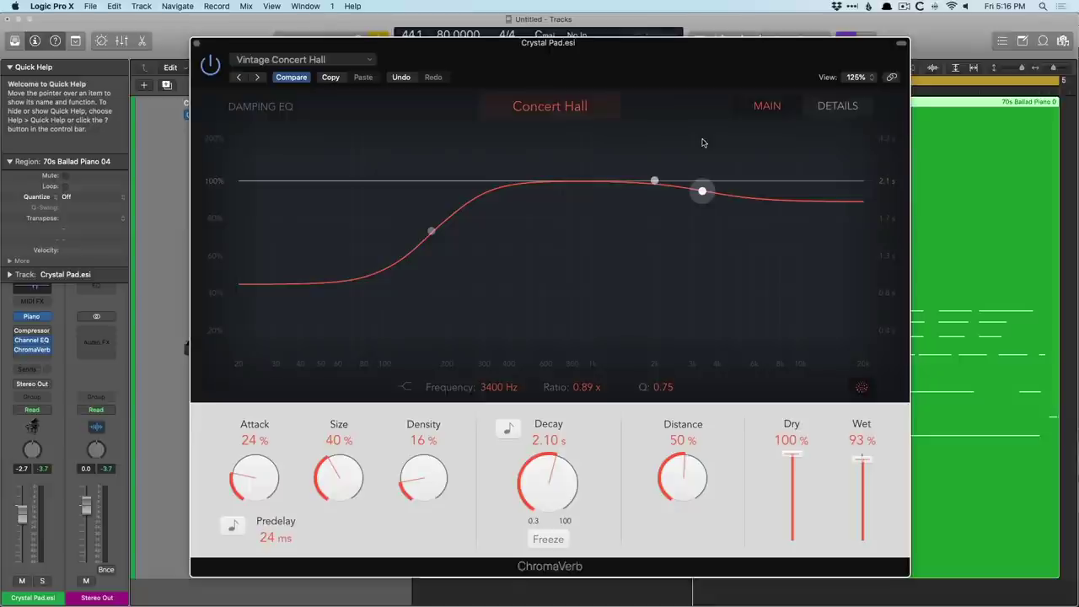
# Show ChromaVerb's Details page and open the Quality menu with Low, High and Ultra
pyautogui.click(838, 105)
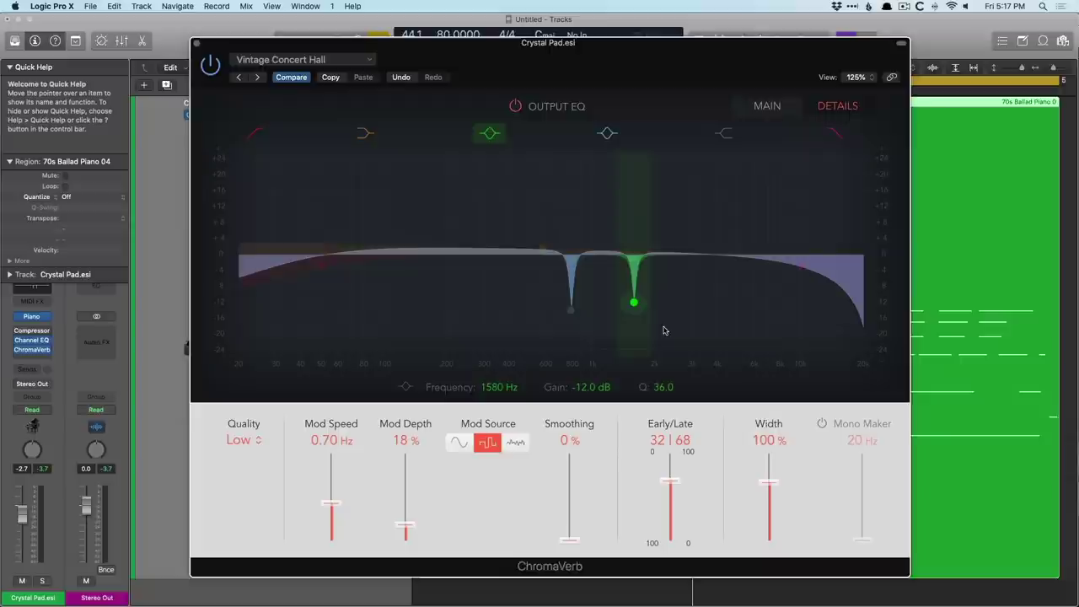
pyautogui.click(244, 440)
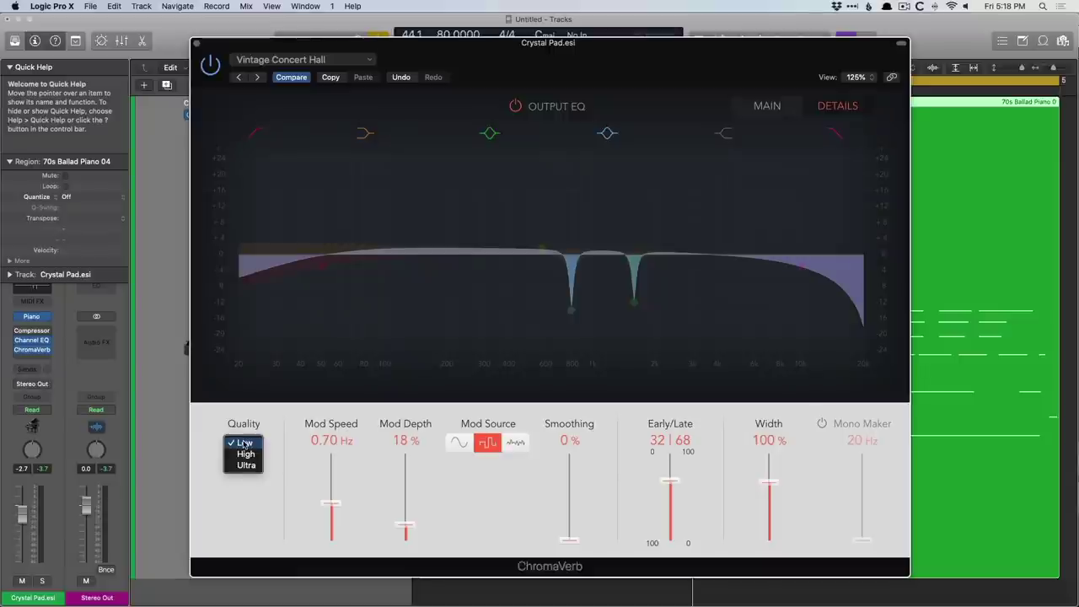
# Keep Quality at Low, set Dry 0%, Wet 100%, Decay 1.40 s, Distance 31%, then show Details
pyautogui.click(765, 109)
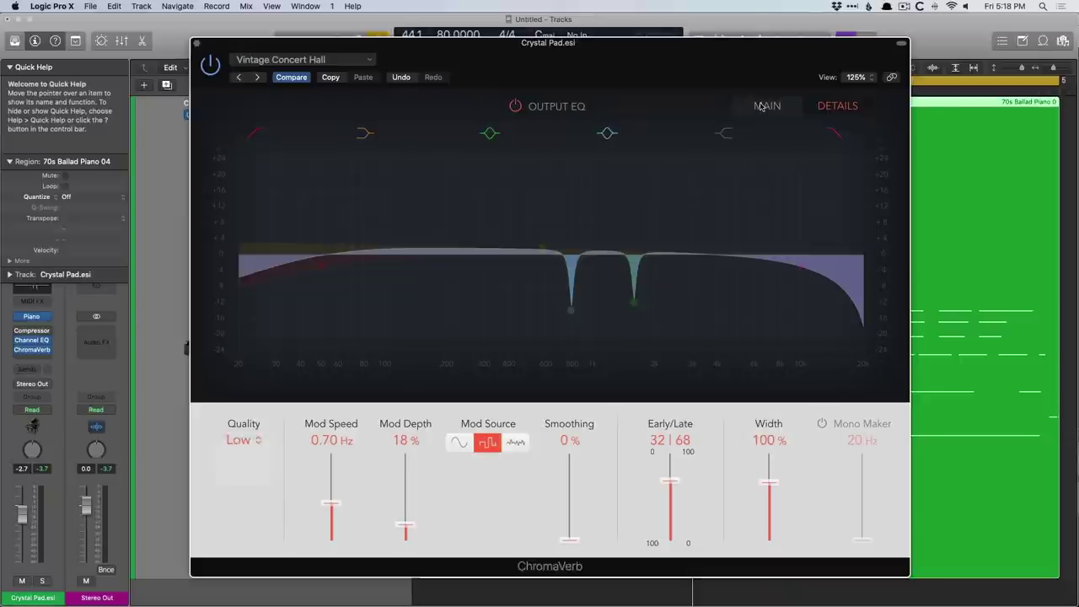
pyautogui.click(768, 106)
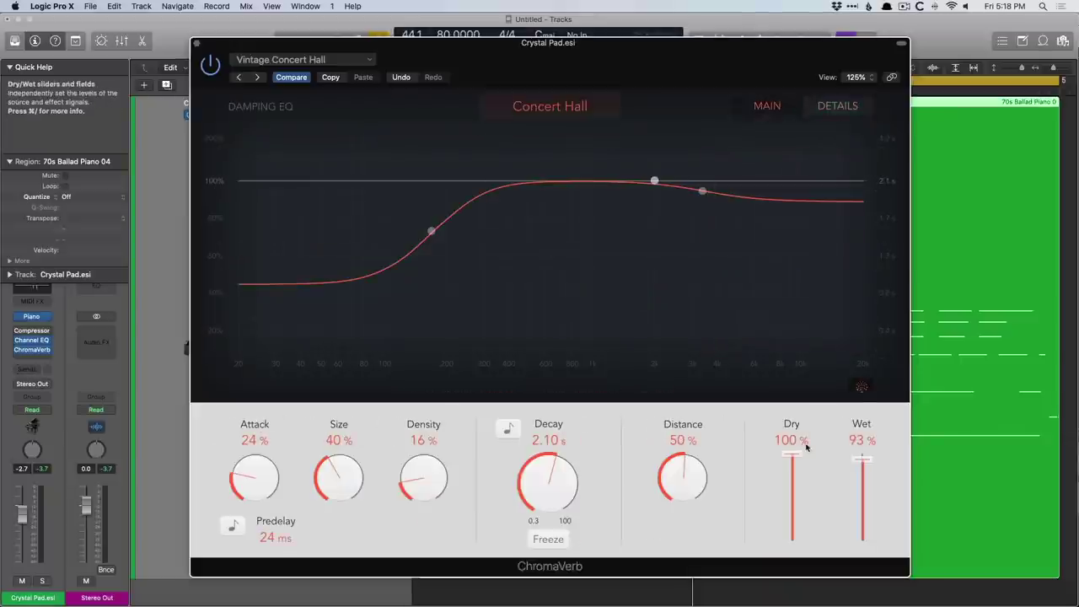
pyautogui.moveTo(869, 472); pyautogui.dragTo(864, 454)
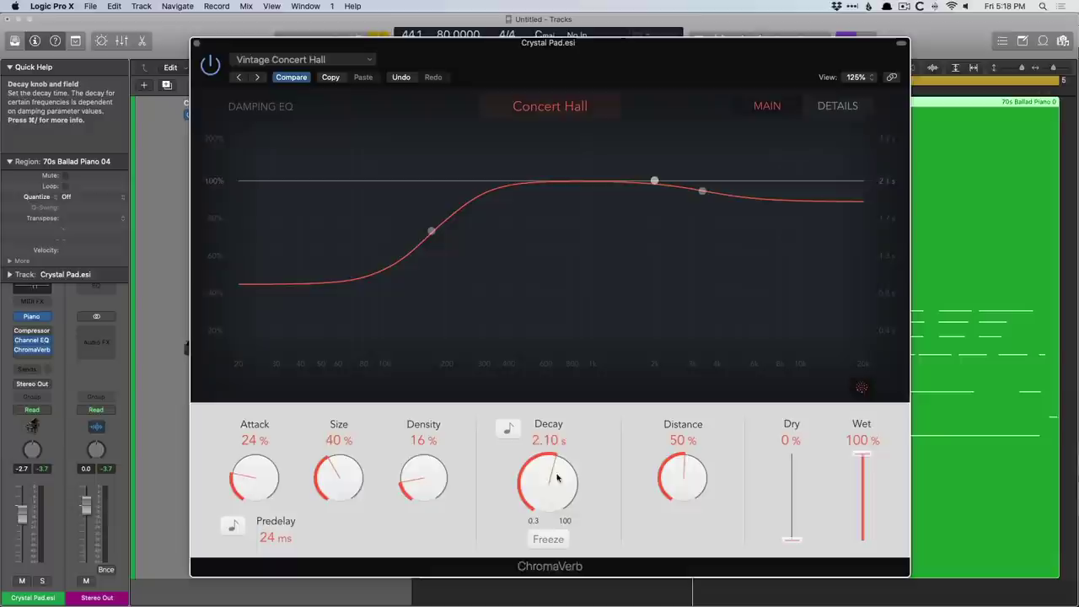
pyautogui.moveTo(558, 474); pyautogui.dragTo(548, 489)
pyautogui.moveTo(682, 477); pyautogui.dragTo(680, 512)
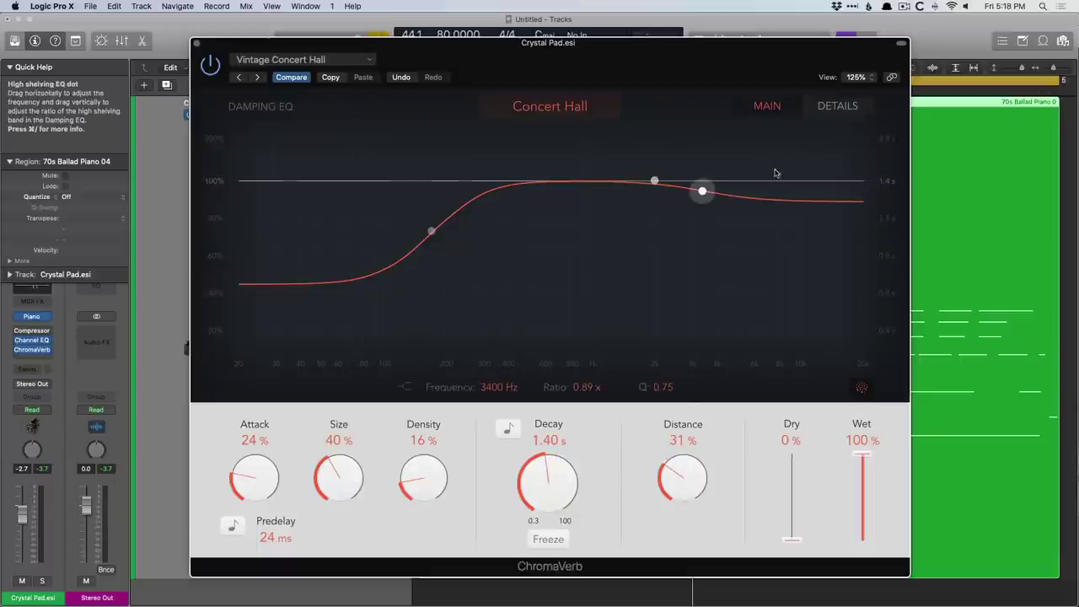
pyautogui.click(863, 112)
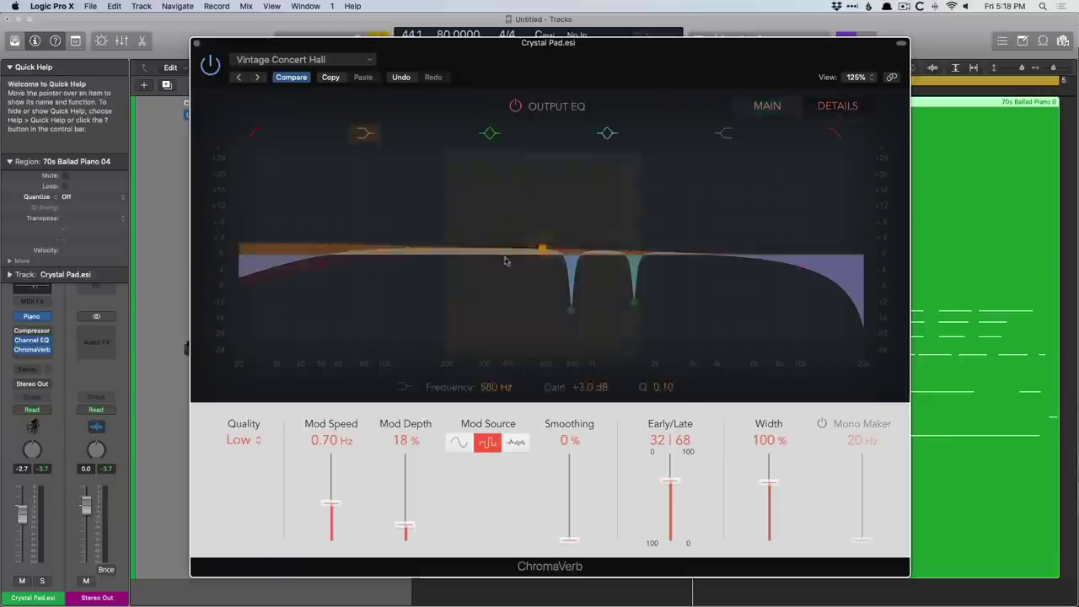
# Step ChromaVerb's Quality from Low to High, then Ultra, and return to the Main page
pyautogui.click(244, 442)
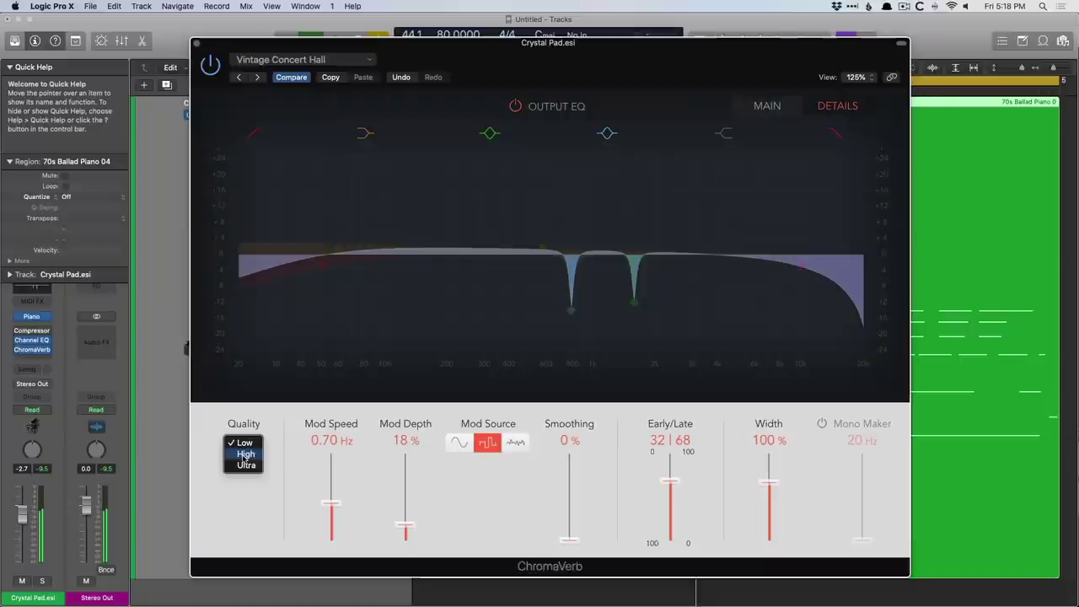
pyautogui.click(243, 456)
pyautogui.click(244, 444)
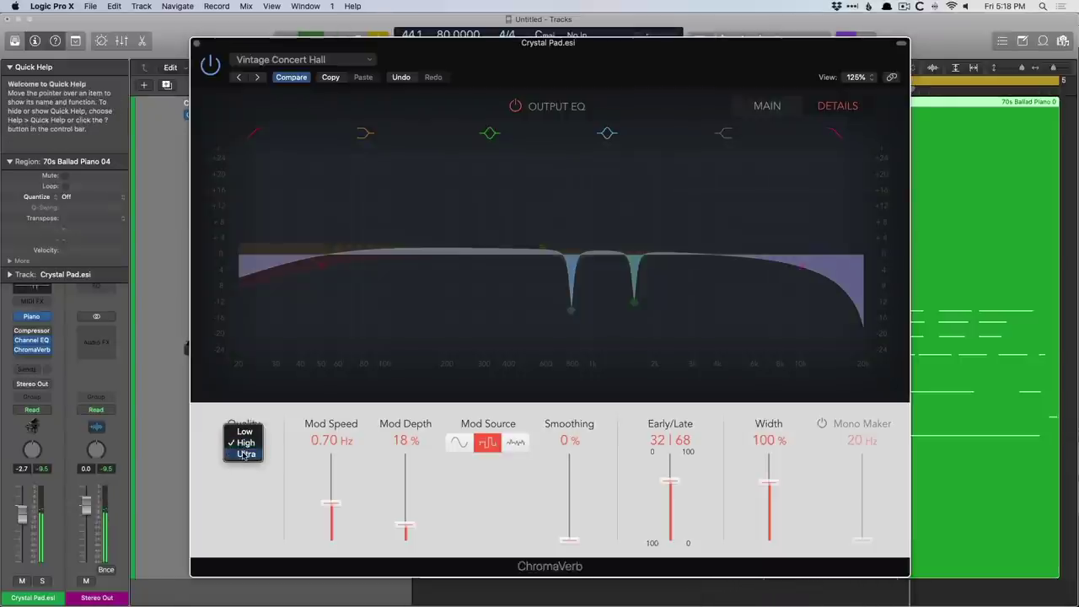
pyautogui.click(243, 454)
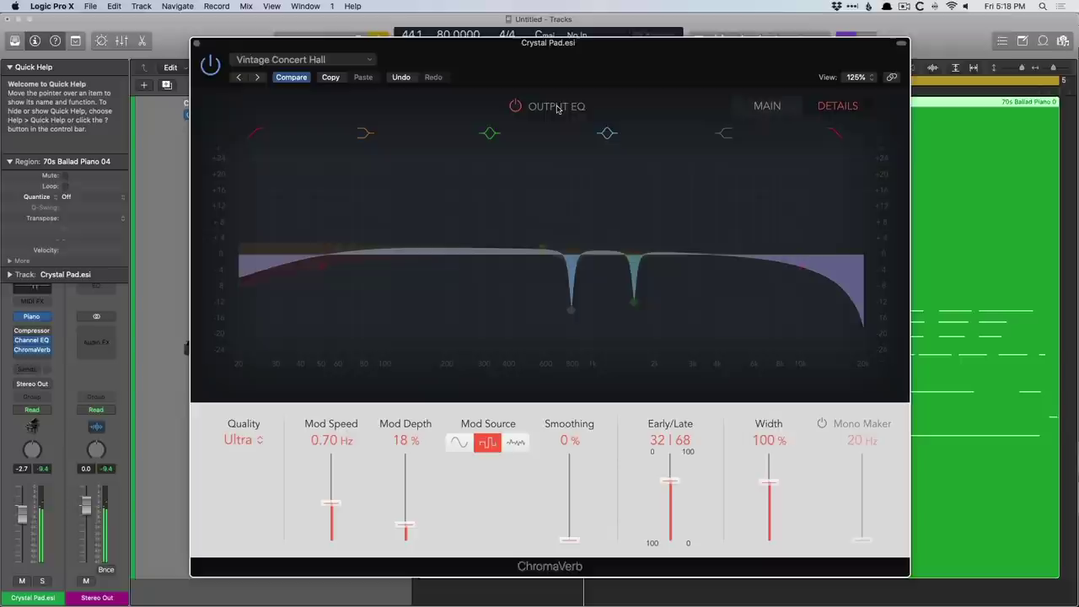
pyautogui.click(759, 104)
# Change ChromaVerb's room type to Bloomy
pyautogui.click(529, 112)
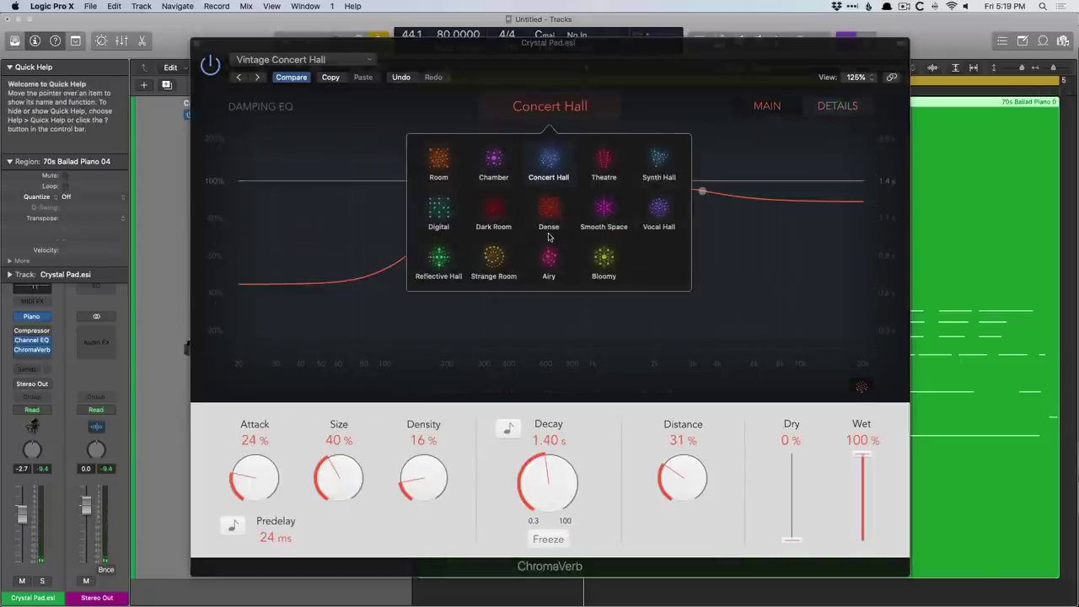
pyautogui.click(602, 267)
pyautogui.click(838, 105)
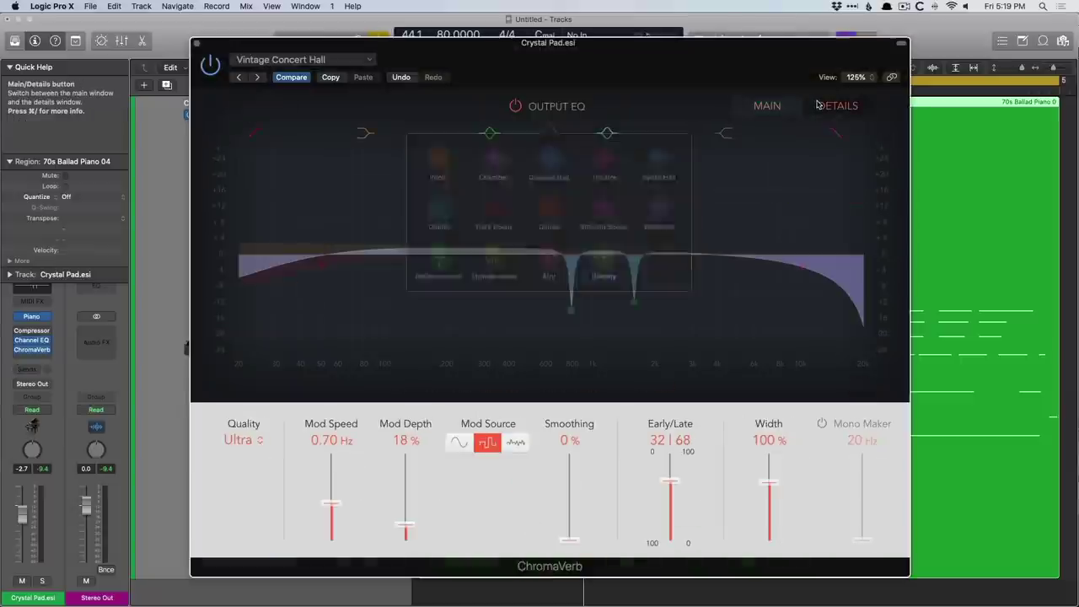
# Audition Quality at Low, High and Ultra, leaving it at Ultra
pyautogui.click(244, 439)
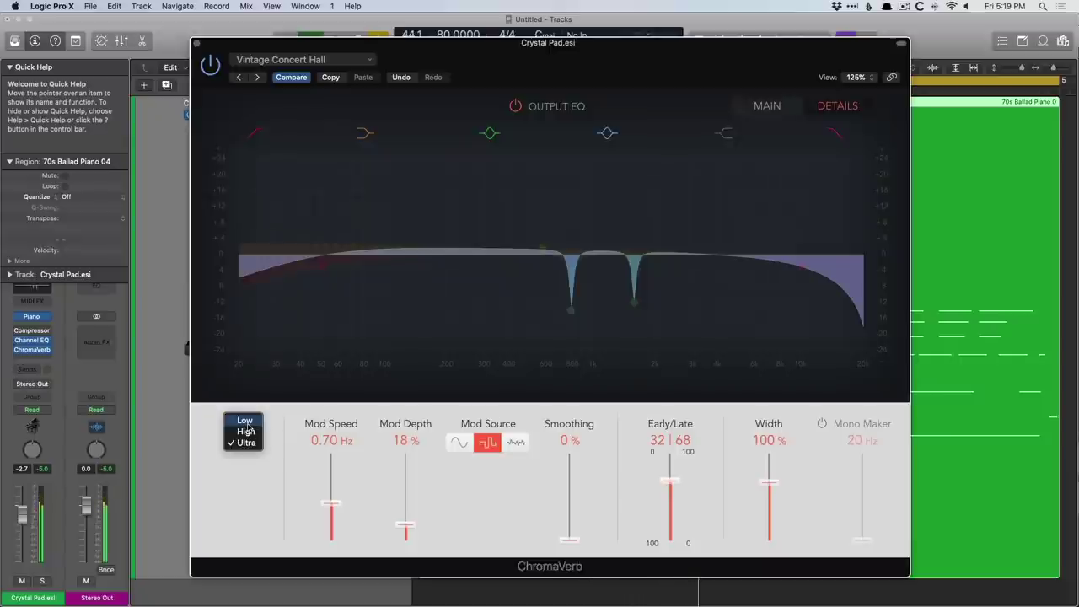
pyautogui.click(246, 424)
pyautogui.click(243, 439)
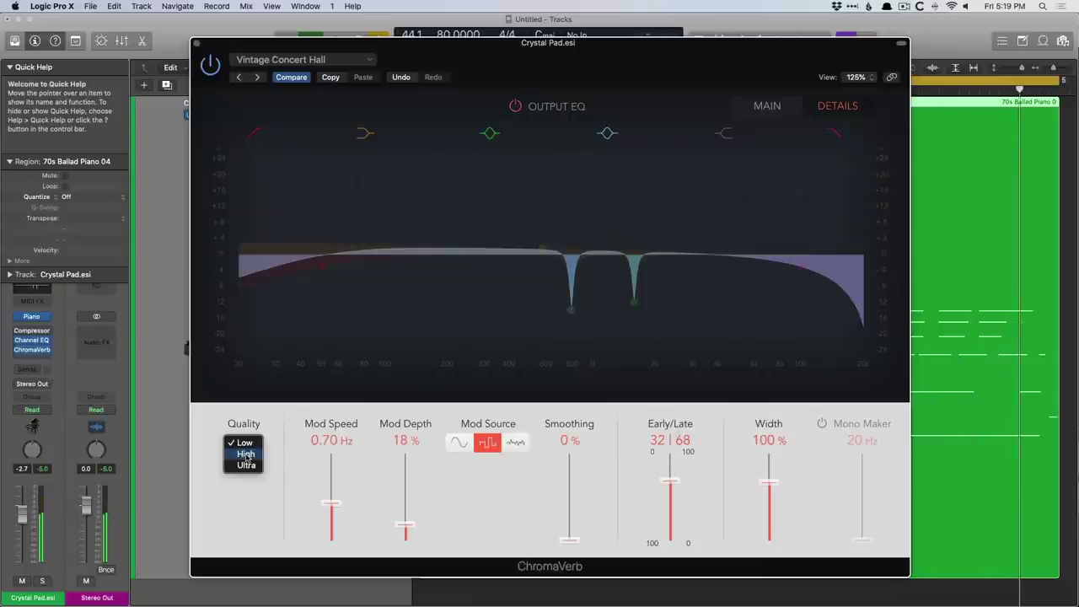
pyautogui.click(246, 455)
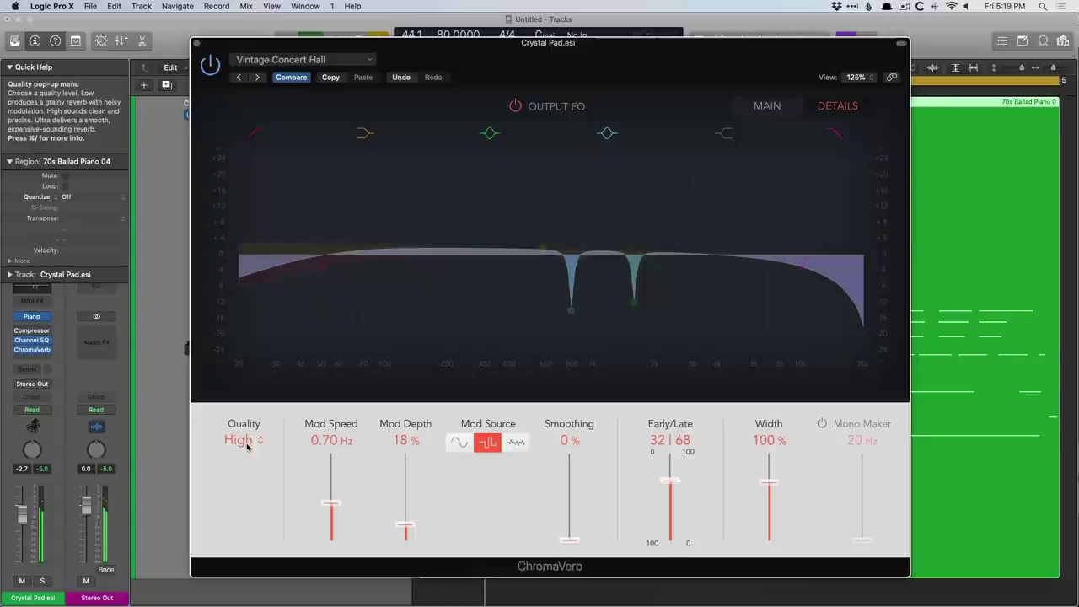
pyautogui.click(245, 442)
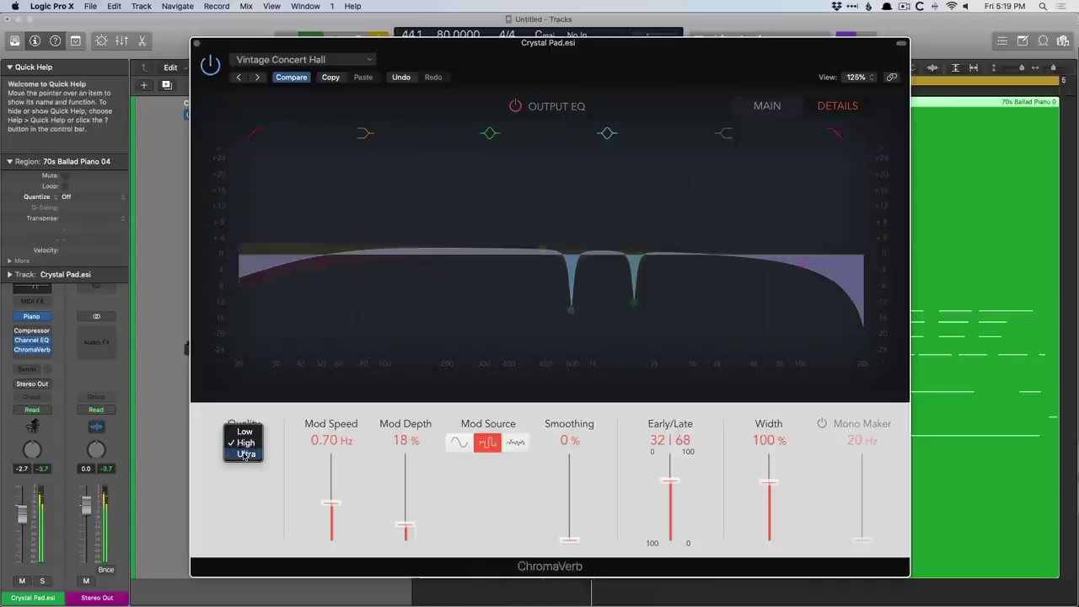
pyautogui.click(244, 455)
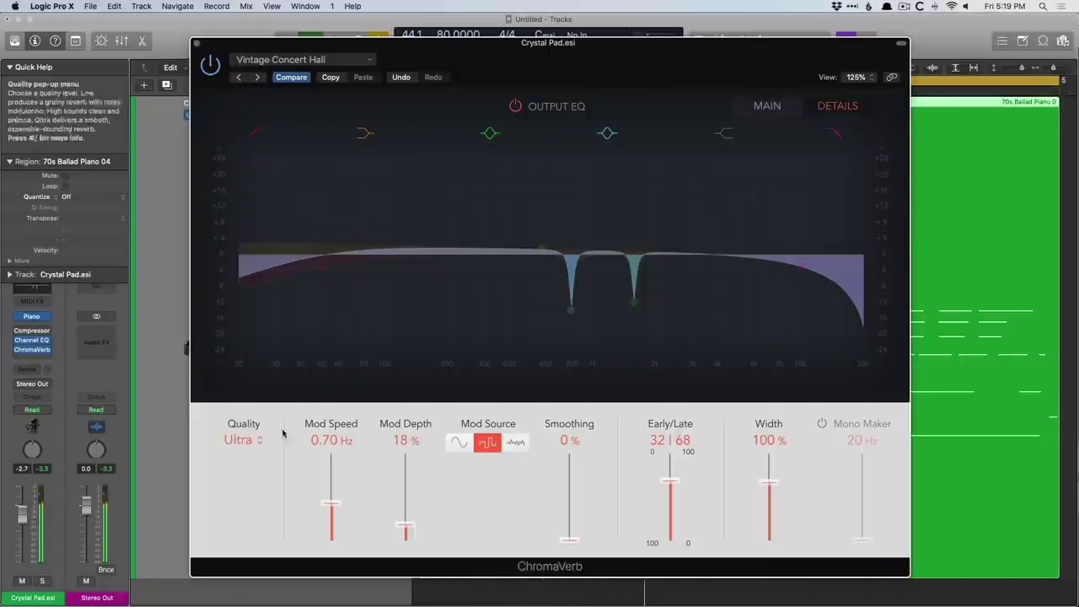
pyautogui.click(767, 105)
pyautogui.click(550, 107)
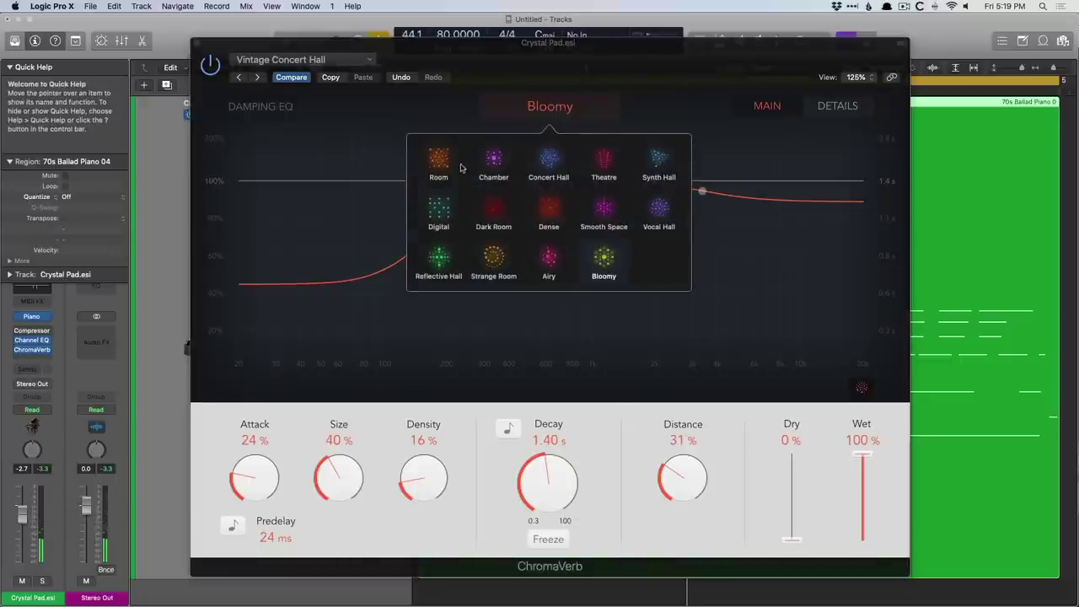
# Return the room type to Concert Hall and try 100% Mod Depth with faster sine modulation
pyautogui.click(556, 166)
pyautogui.click(835, 107)
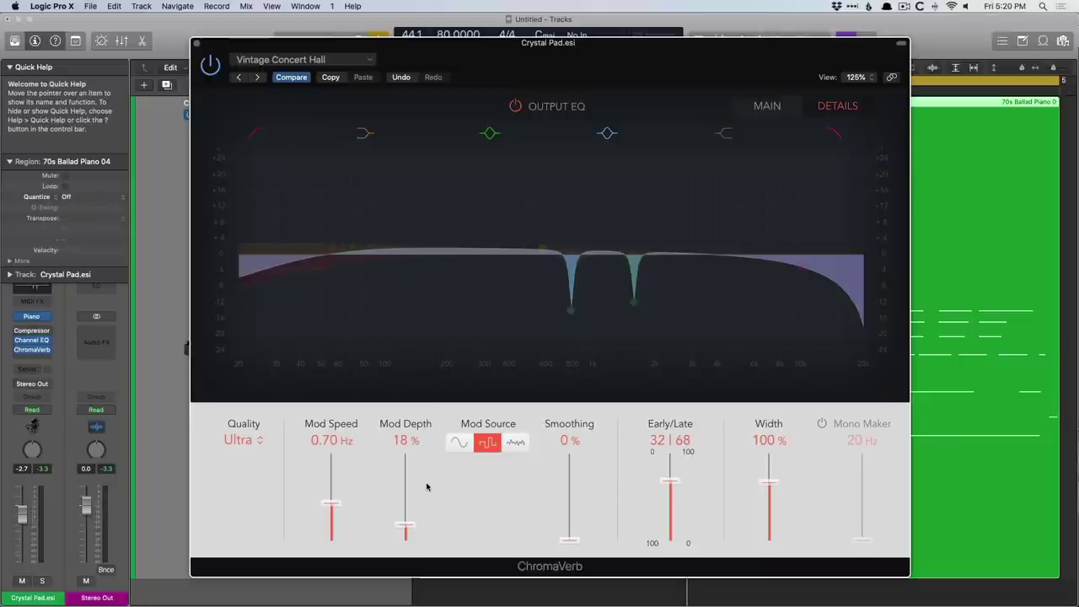
pyautogui.moveTo(405, 525); pyautogui.dragTo(401, 418)
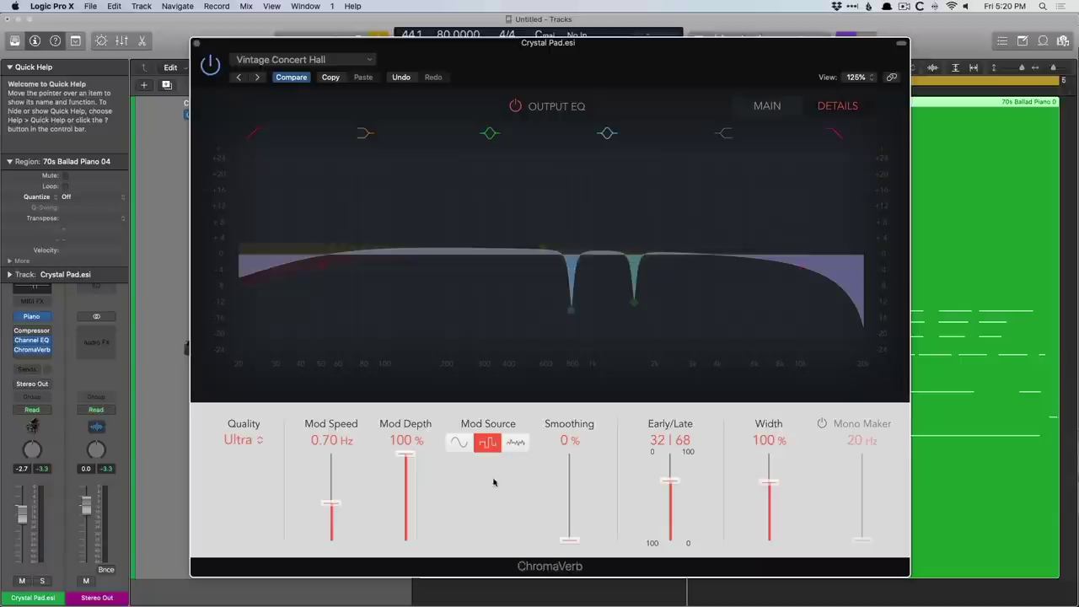
pyautogui.moveTo(331, 503); pyautogui.dragTo(332, 469)
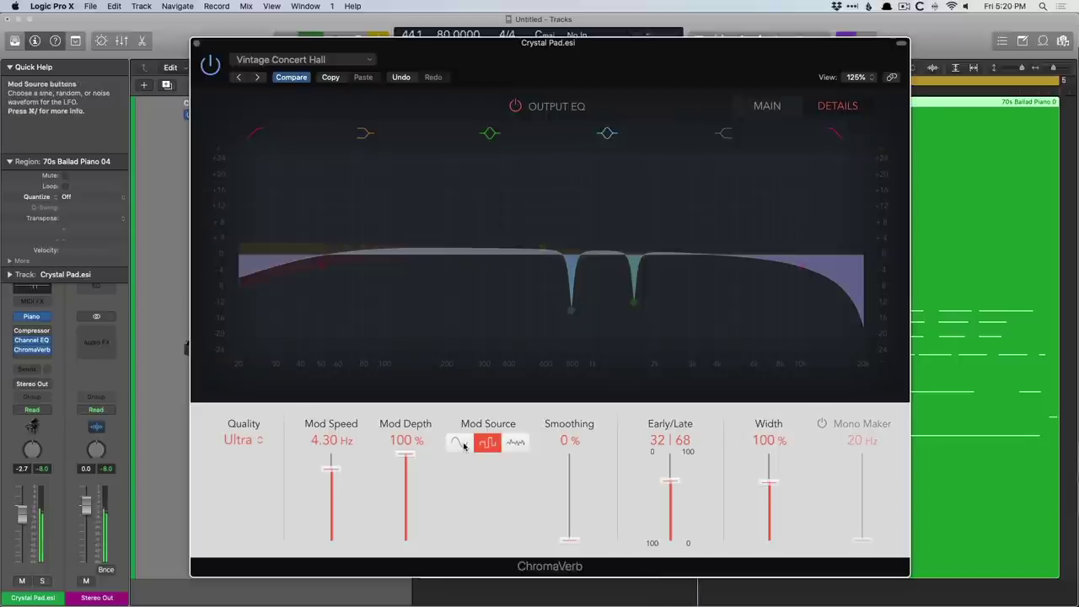
pyautogui.click(459, 445)
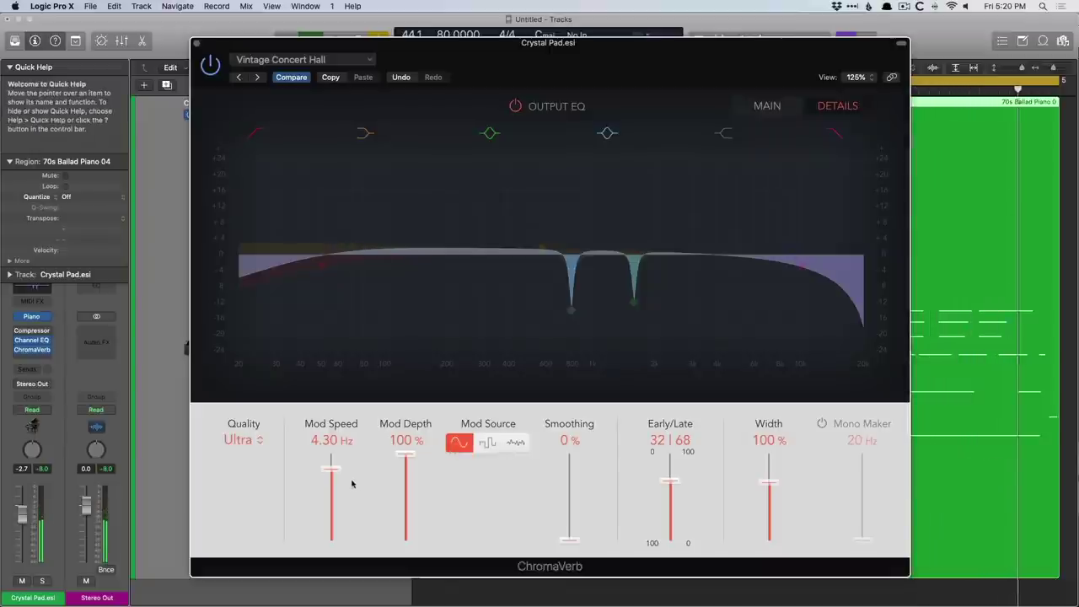
# Compare slow sine and noise modulation, raising Smoothing to 60%
pyautogui.moveTo(331, 469); pyautogui.dragTo(330, 499)
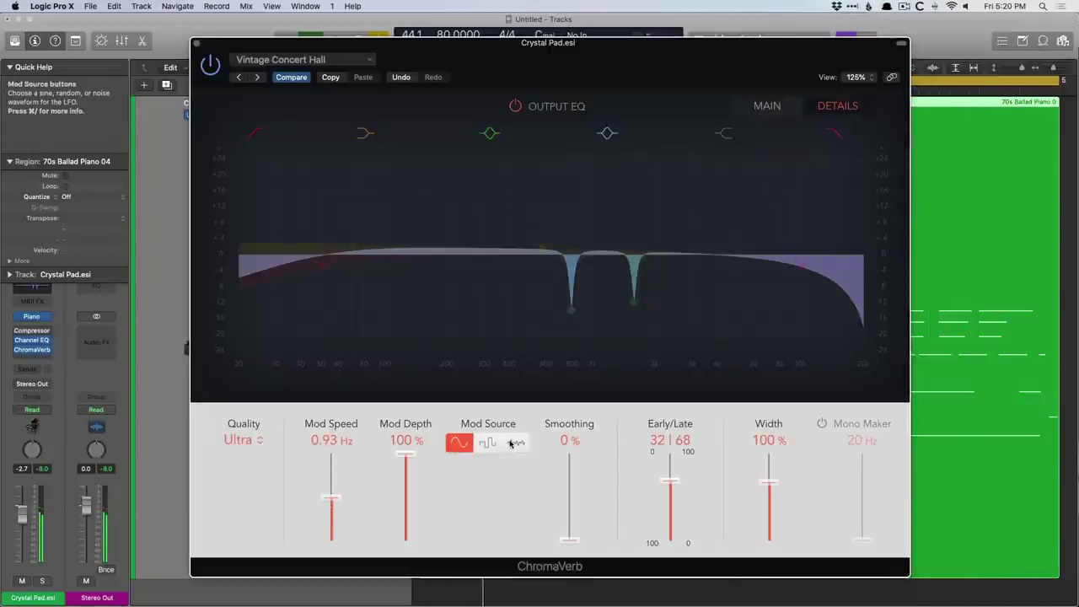
pyautogui.click(511, 444)
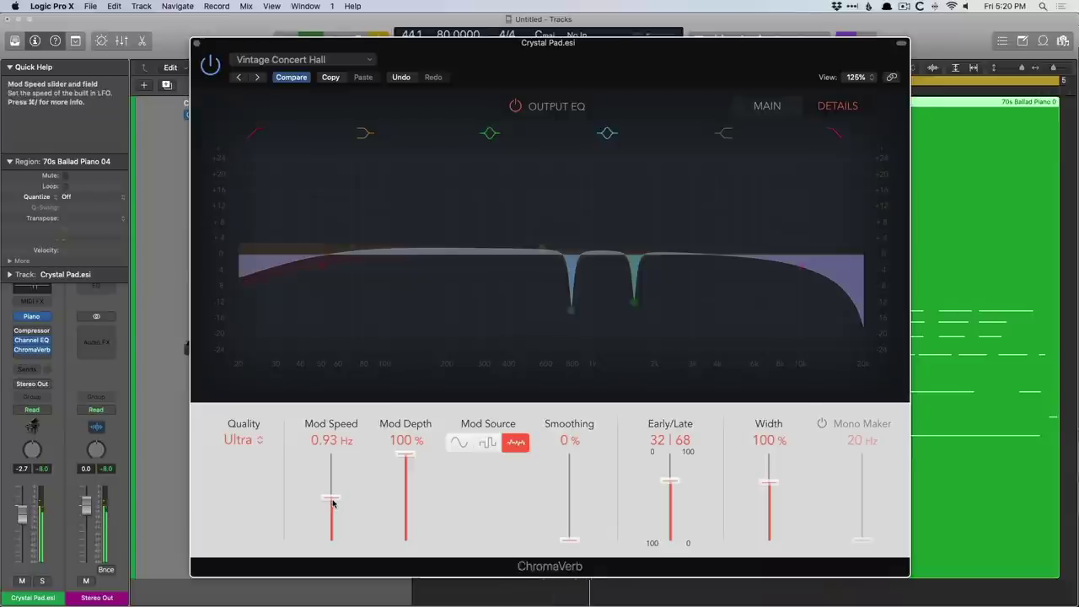
pyautogui.moveTo(332, 503); pyautogui.dragTo(333, 532)
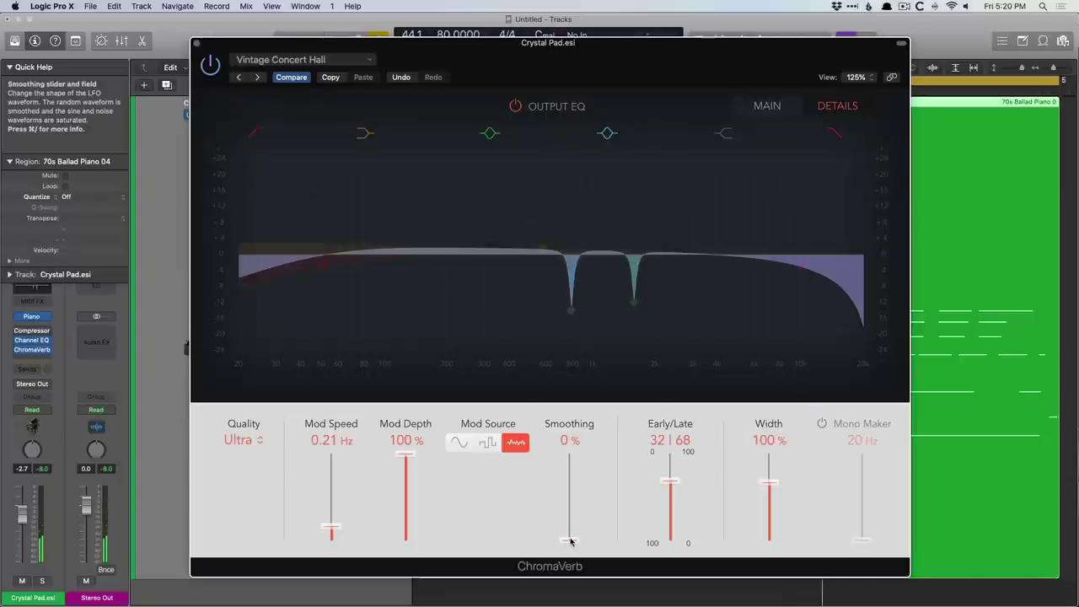
pyautogui.moveTo(570, 541); pyautogui.dragTo(568, 487)
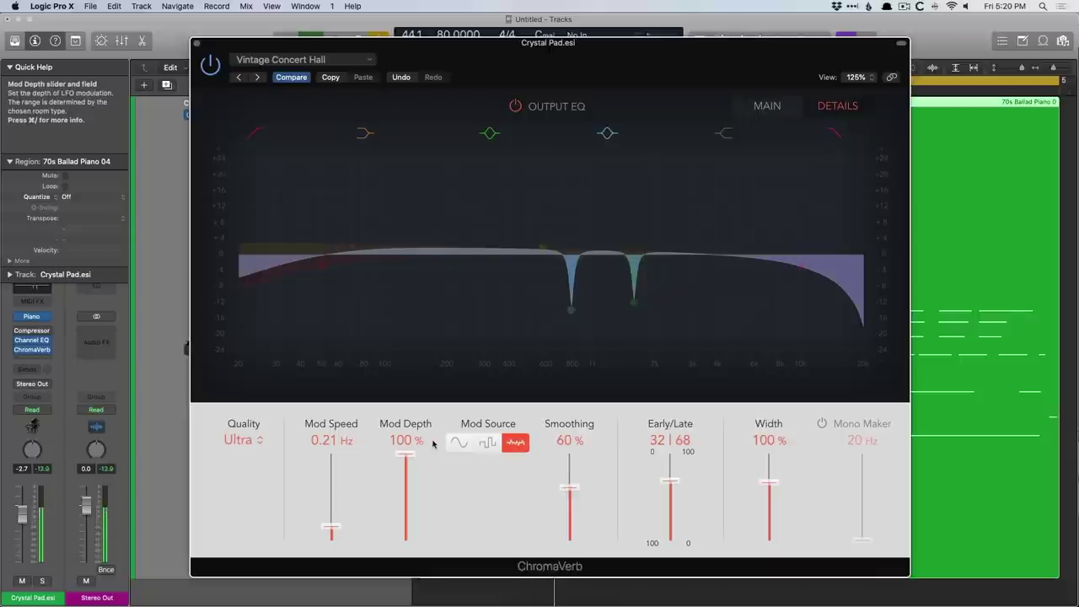
pyautogui.moveTo(318, 531); pyautogui.dragTo(331, 505)
# Settle on Sine modulation at 0.32 Hz with 15% Mod Depth
pyautogui.click(459, 442)
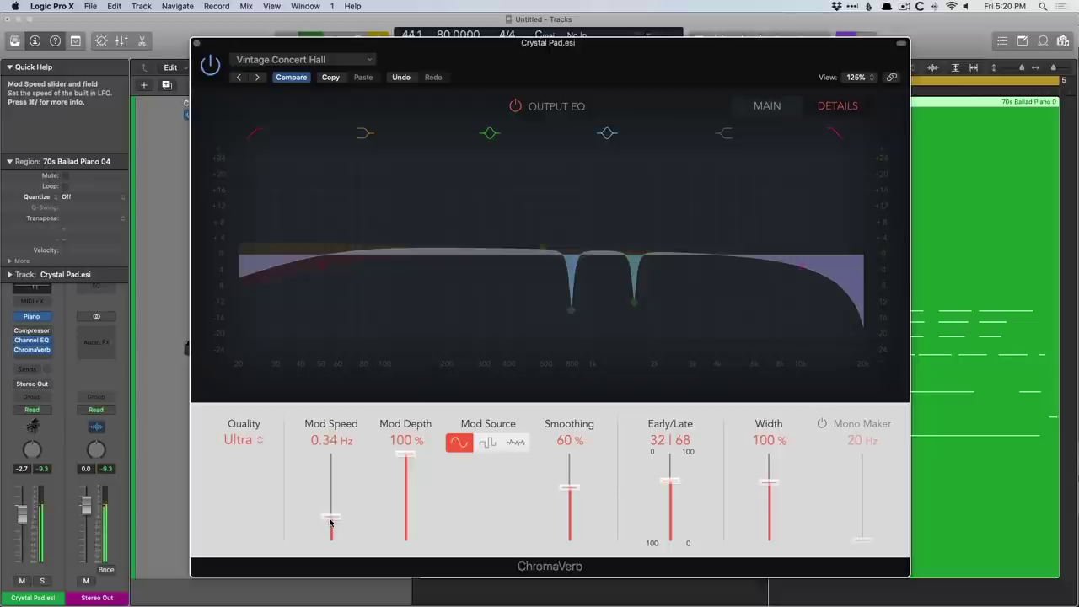
pyautogui.moveTo(330, 522)
pyautogui.mouseDown()
pyautogui.moveTo(332, 495)
pyautogui.moveTo(333, 509)
pyautogui.mouseUp()
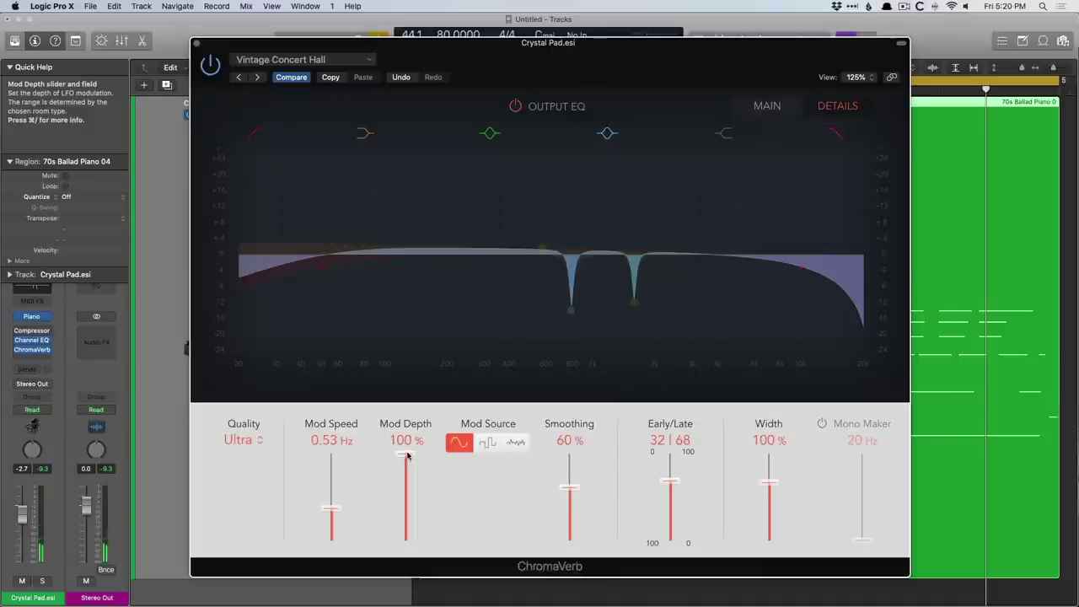
pyautogui.moveTo(407, 455); pyautogui.dragTo(403, 533)
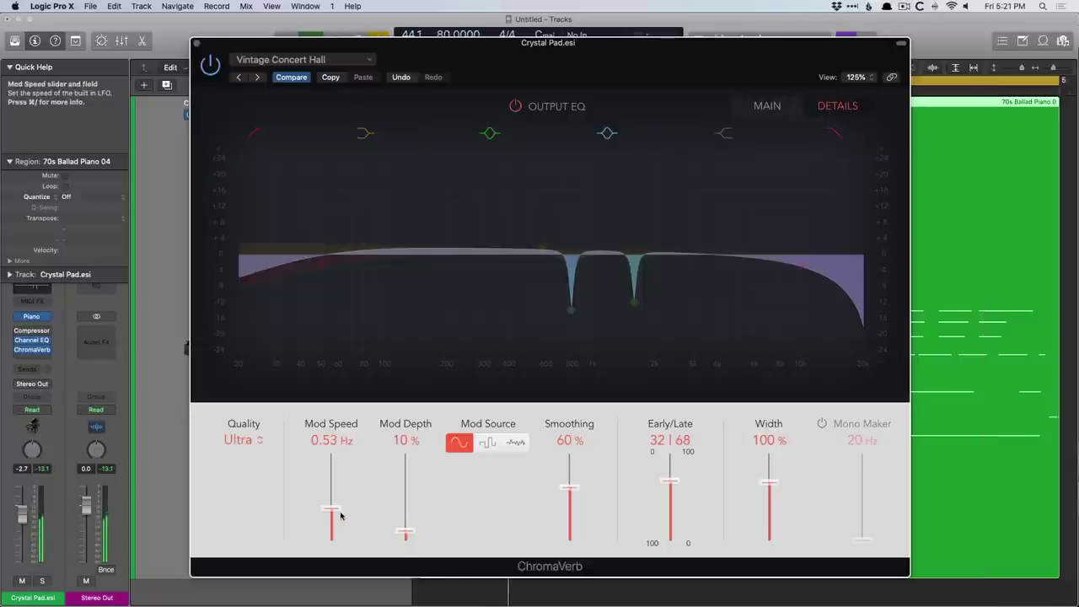
pyautogui.moveTo(340, 513); pyautogui.dragTo(332, 519)
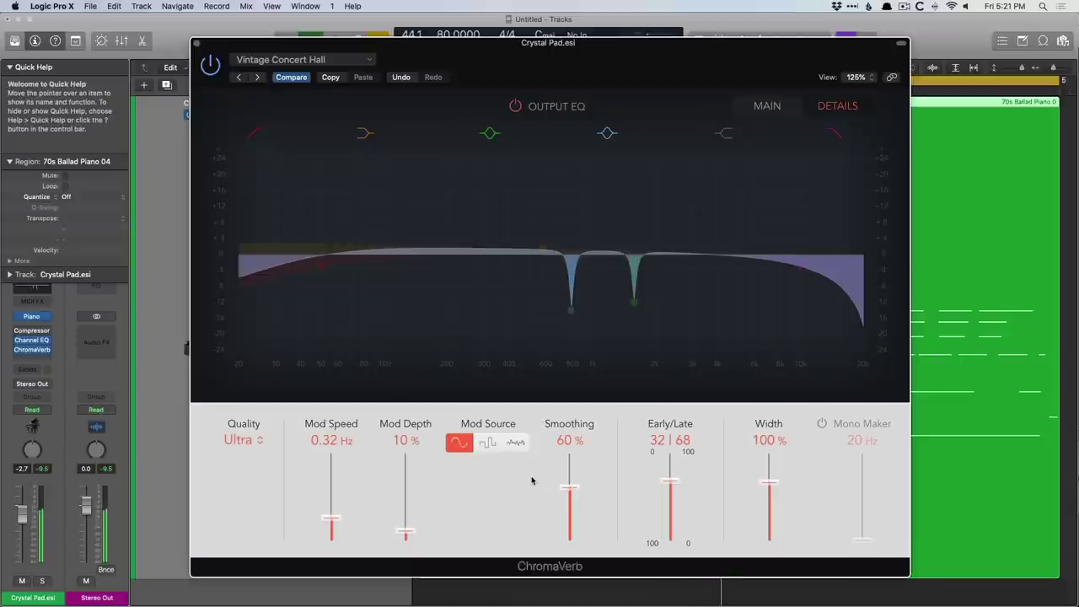
pyautogui.moveTo(401, 538); pyautogui.dragTo(405, 529)
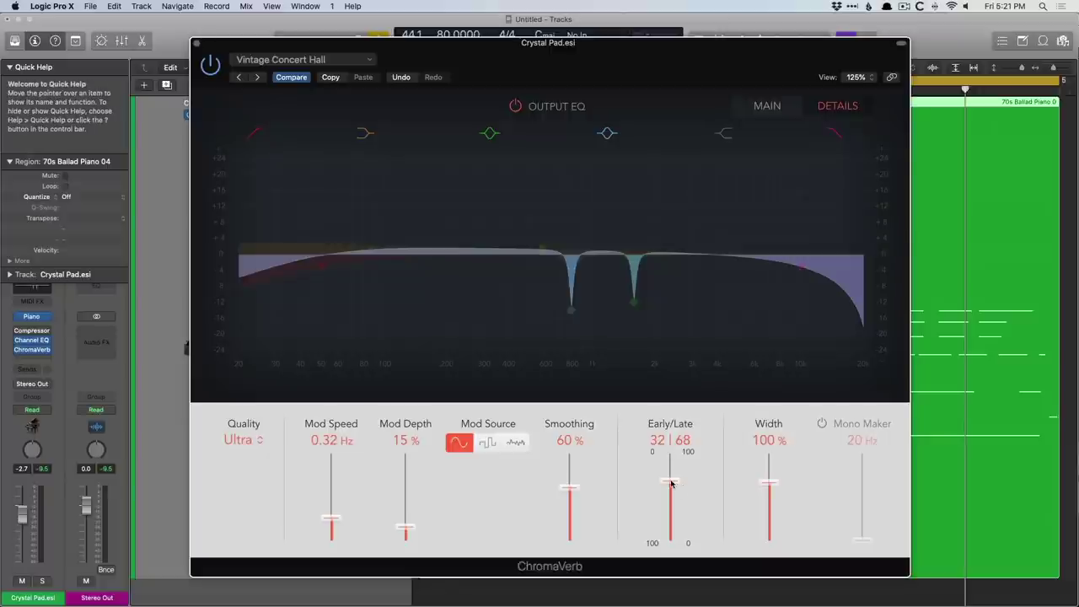
# Compare all-early and all-late reflections, then set Early/Late to an even 50 | 50
pyautogui.moveTo(670, 483); pyautogui.dragTo(662, 563)
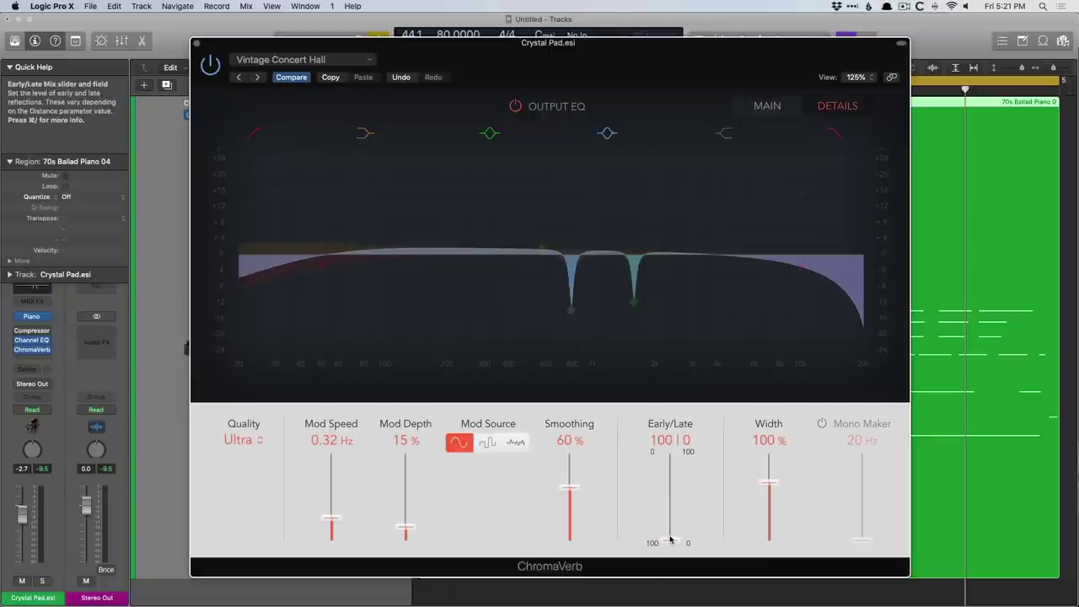
pyautogui.moveTo(670, 539); pyautogui.dragTo(673, 453)
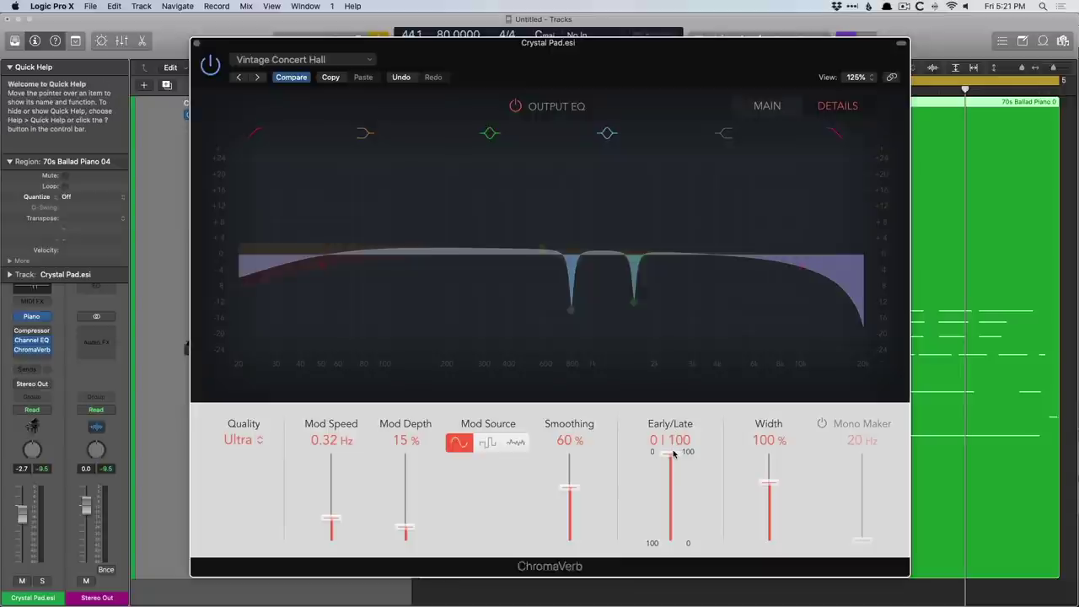
pyautogui.click(767, 106)
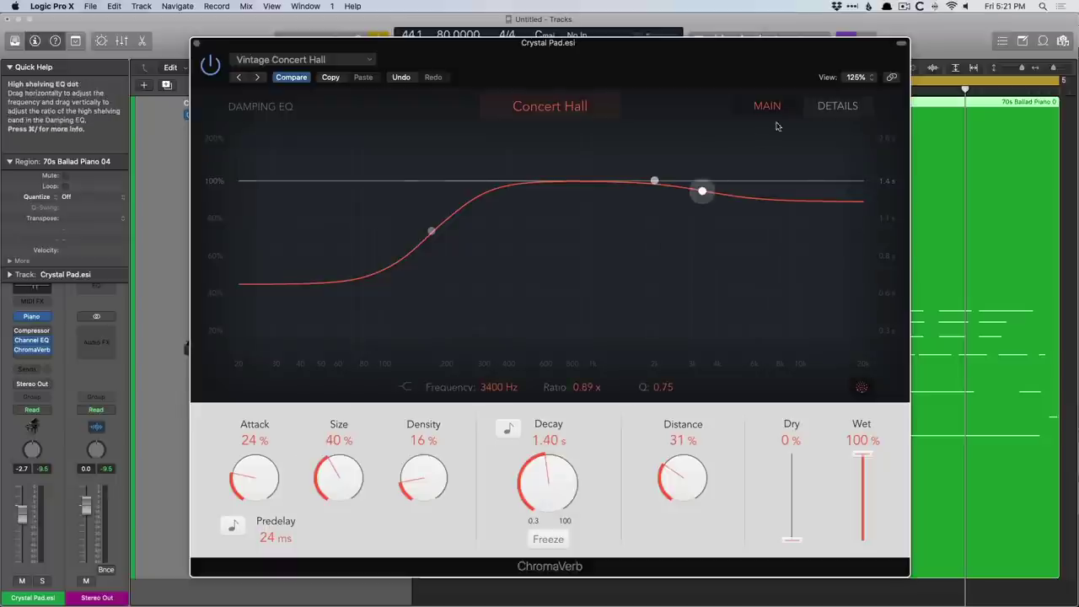
pyautogui.click(835, 107)
pyautogui.press('super+z')
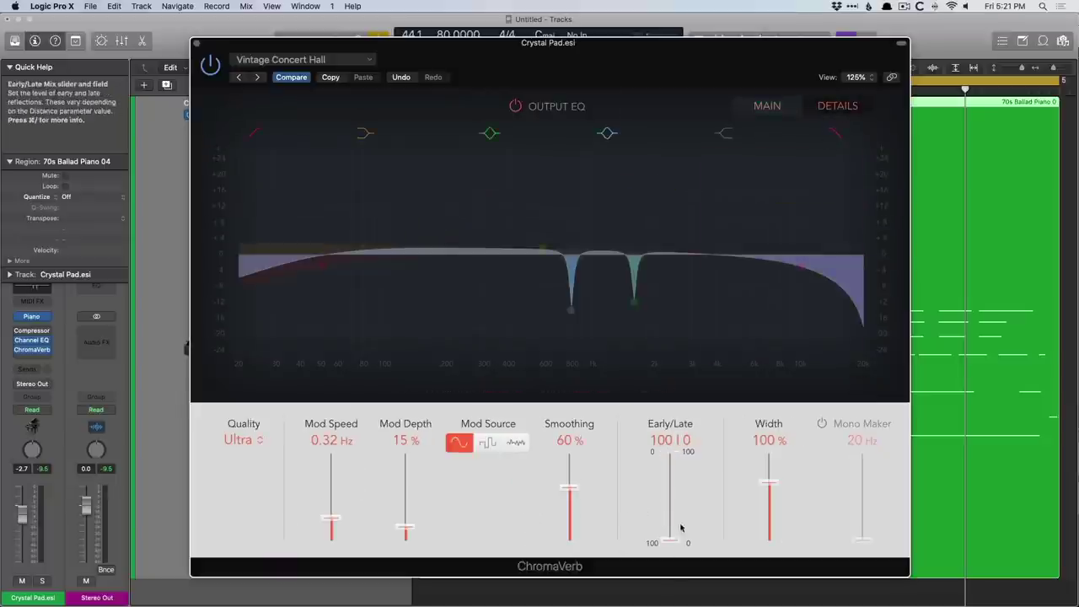
pyautogui.click(776, 106)
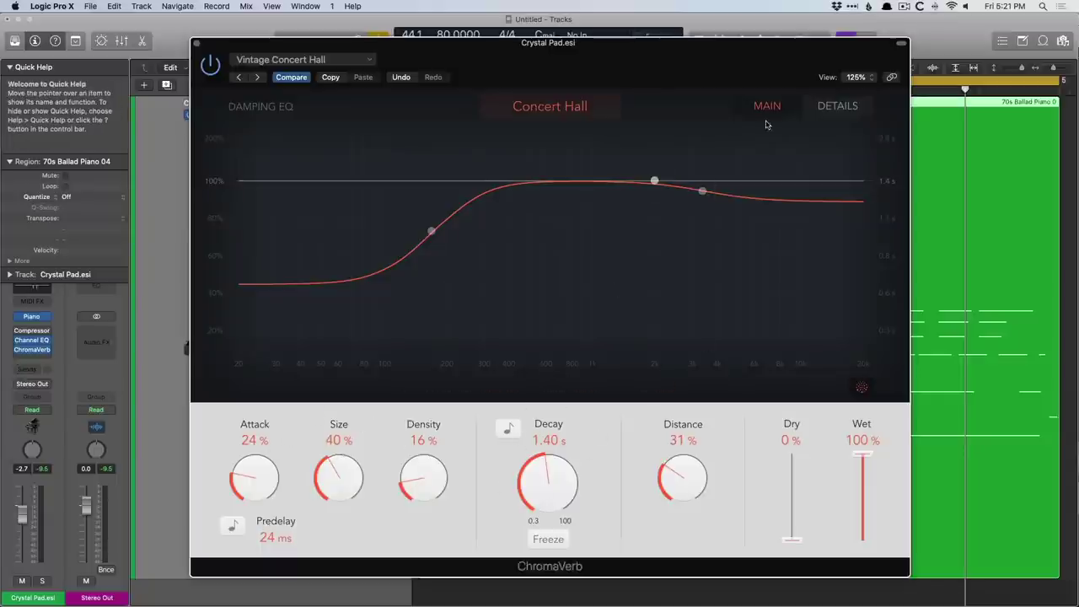
pyautogui.click(814, 109)
pyautogui.moveTo(671, 541); pyautogui.dragTo(661, 445)
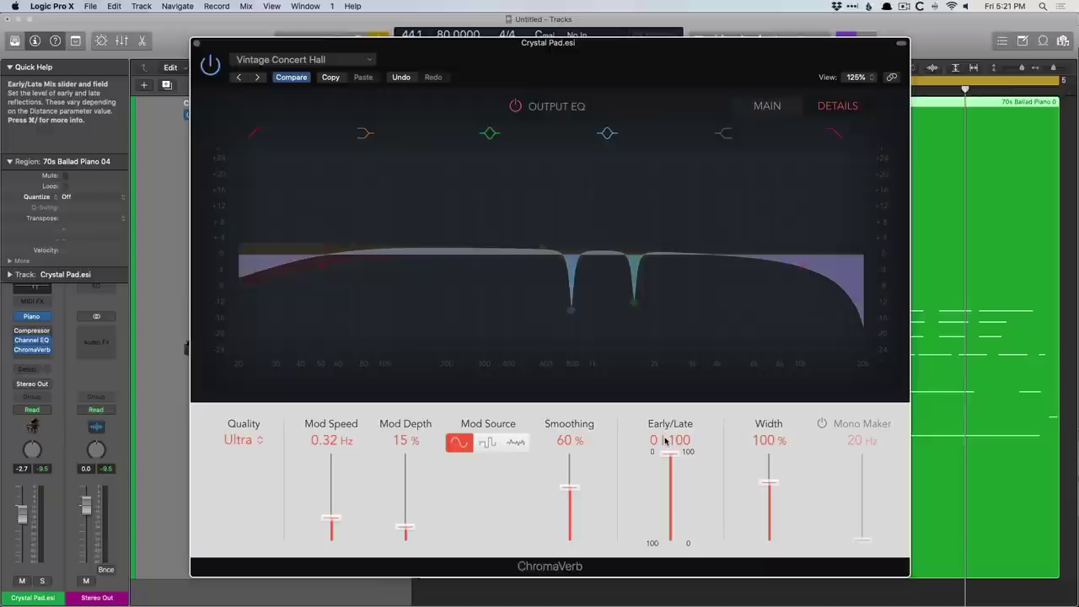
pyautogui.moveTo(665, 441); pyautogui.dragTo(670, 474)
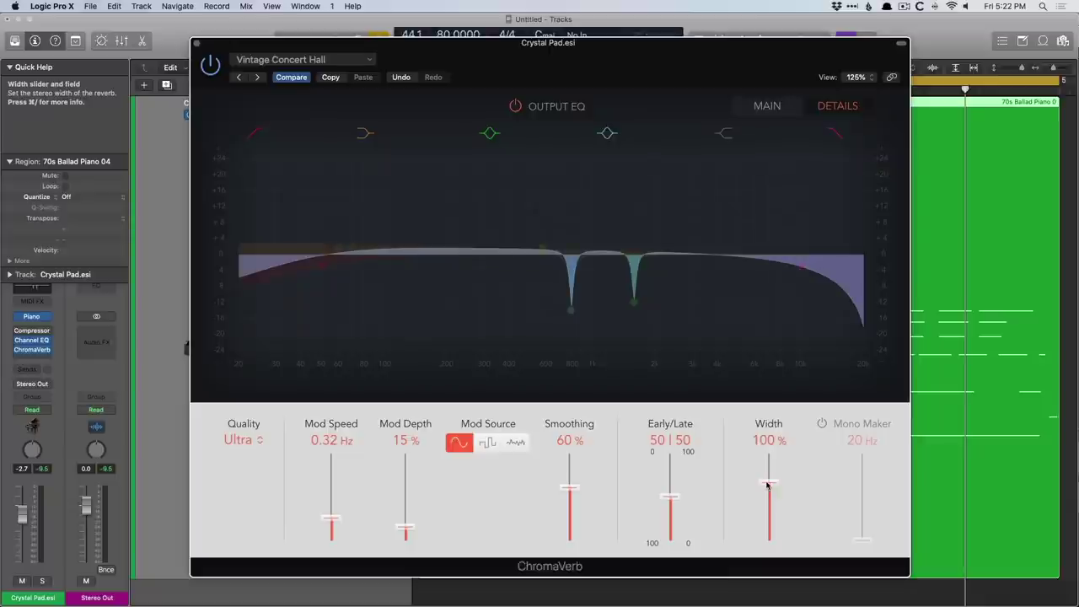
# Compare the reverb's stereo Width between 0% and 150%
pyautogui.moveTo(769, 490); pyautogui.dragTo(771, 448)
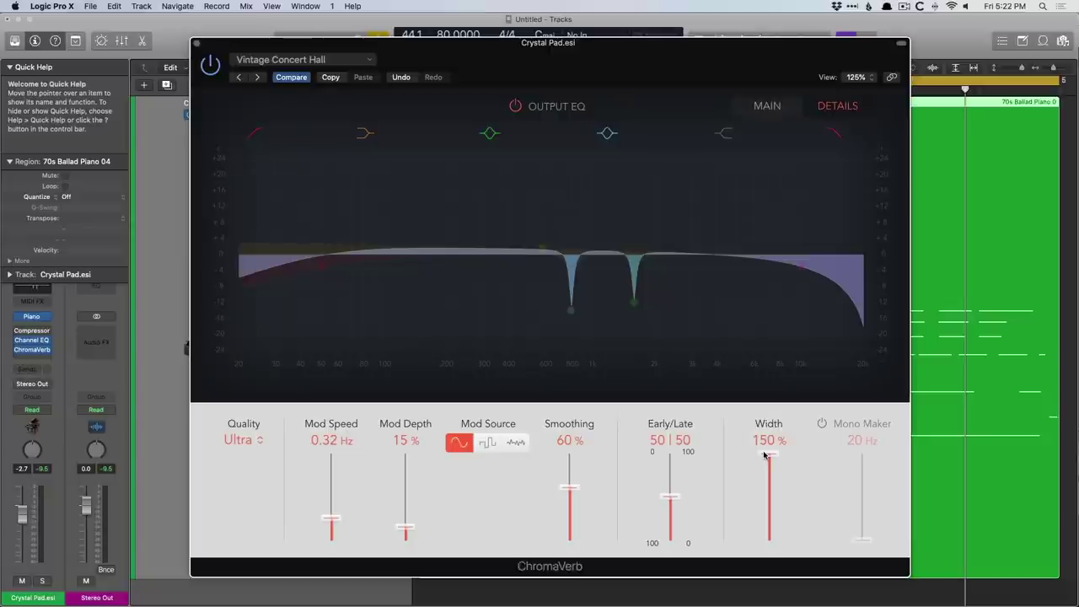
pyautogui.moveTo(765, 455); pyautogui.dragTo(775, 538)
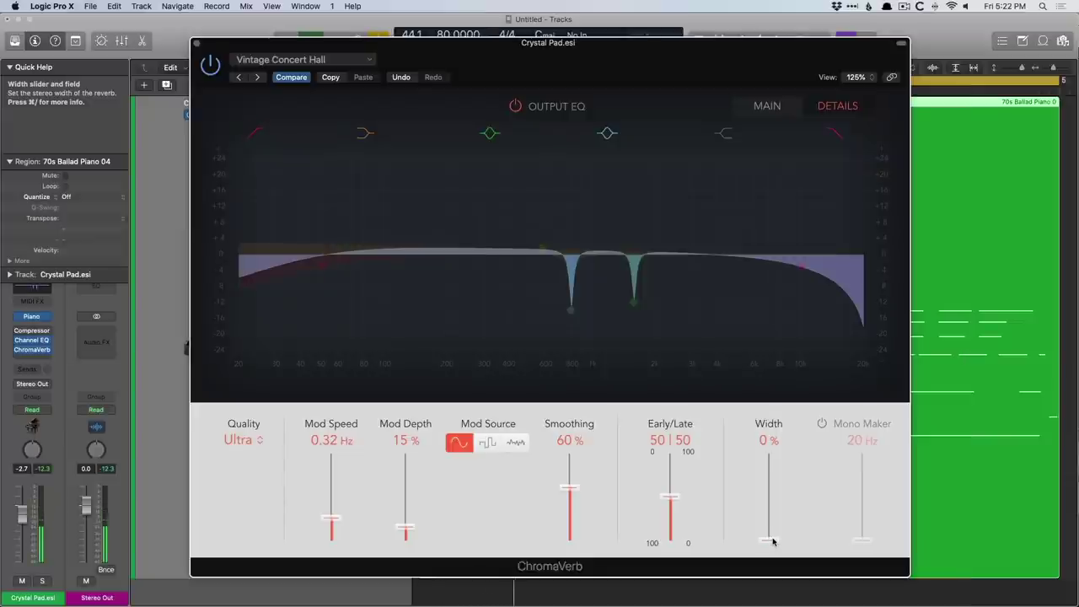
pyautogui.click(767, 107)
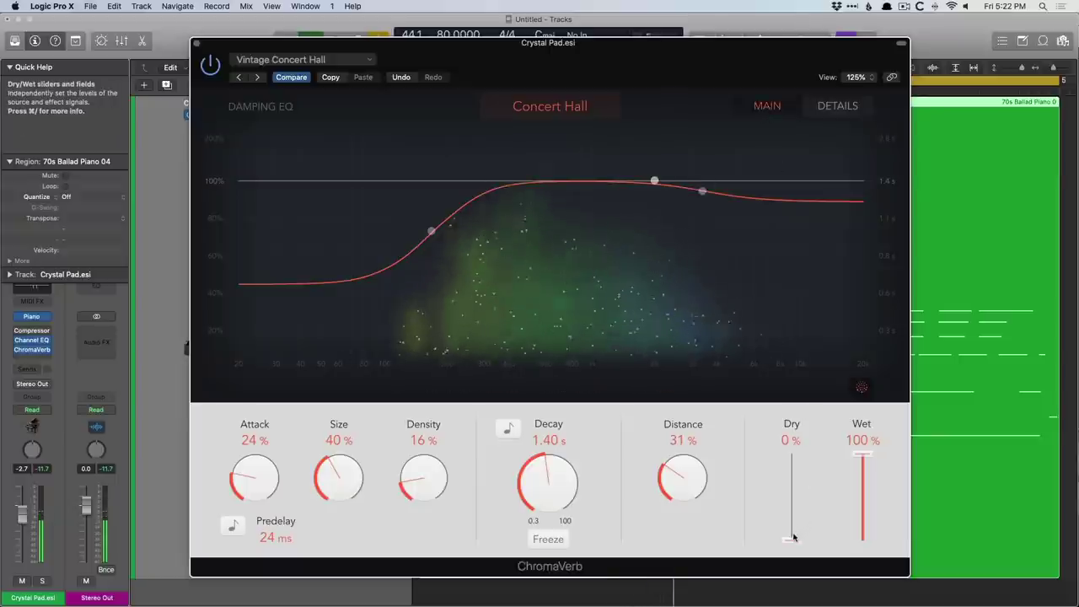
pyautogui.click(838, 107)
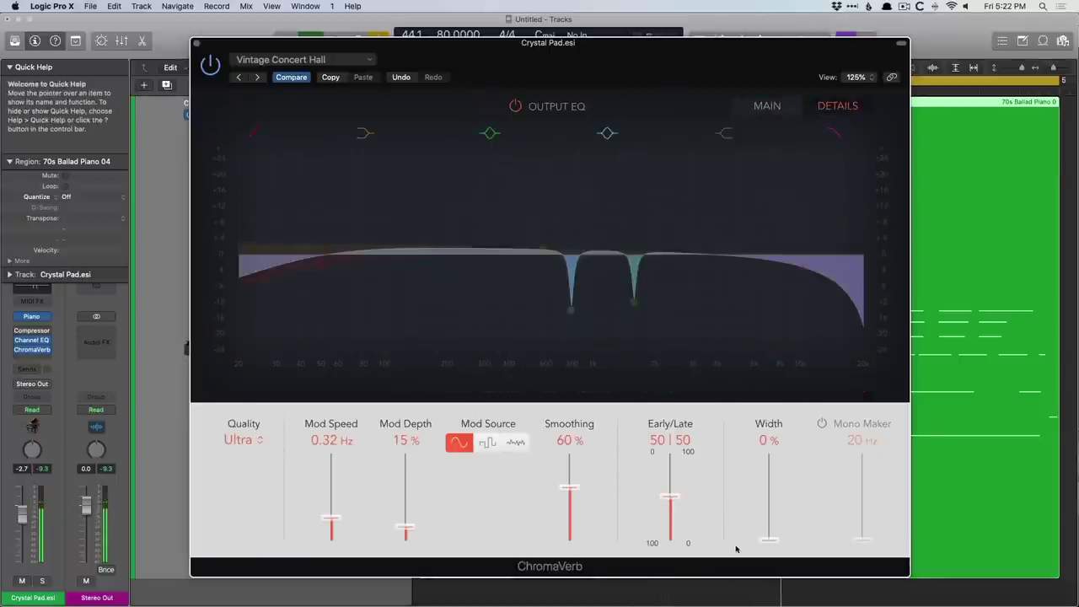
pyautogui.moveTo(767, 539); pyautogui.dragTo(766, 453)
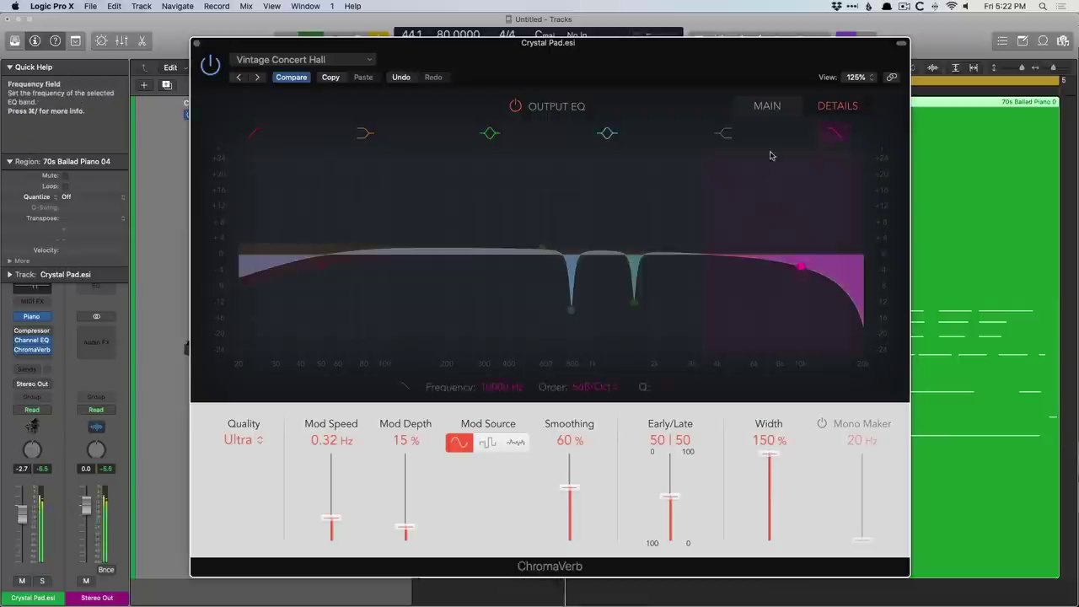
# Raise the Dry level to 100% and bring Width back to 100%
pyautogui.click(768, 105)
pyautogui.moveTo(789, 506); pyautogui.dragTo(807, 410)
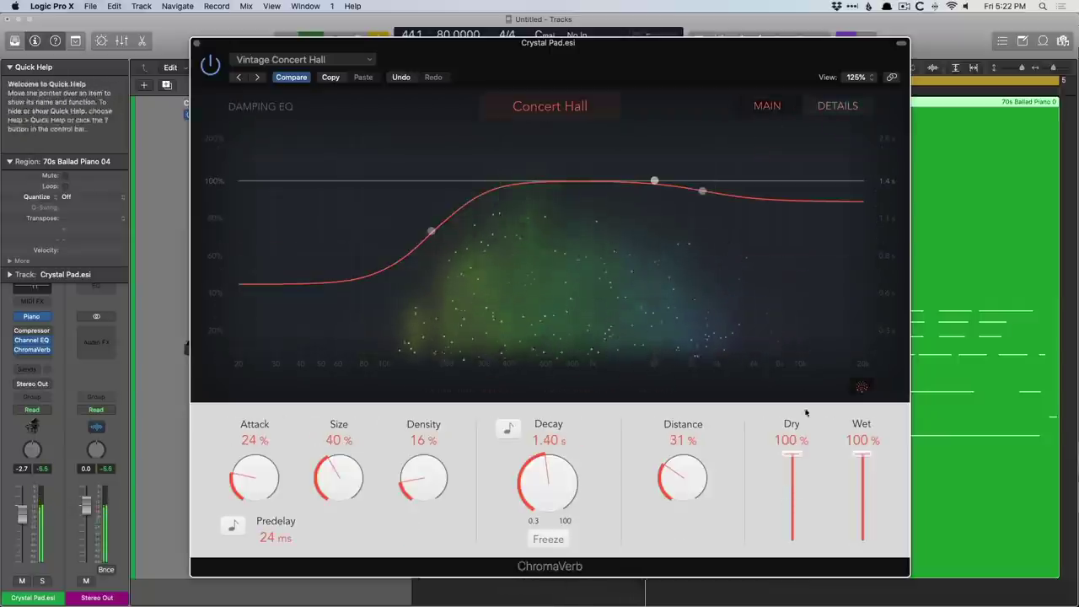
pyautogui.click(837, 105)
pyautogui.moveTo(766, 460); pyautogui.dragTo(767, 485)
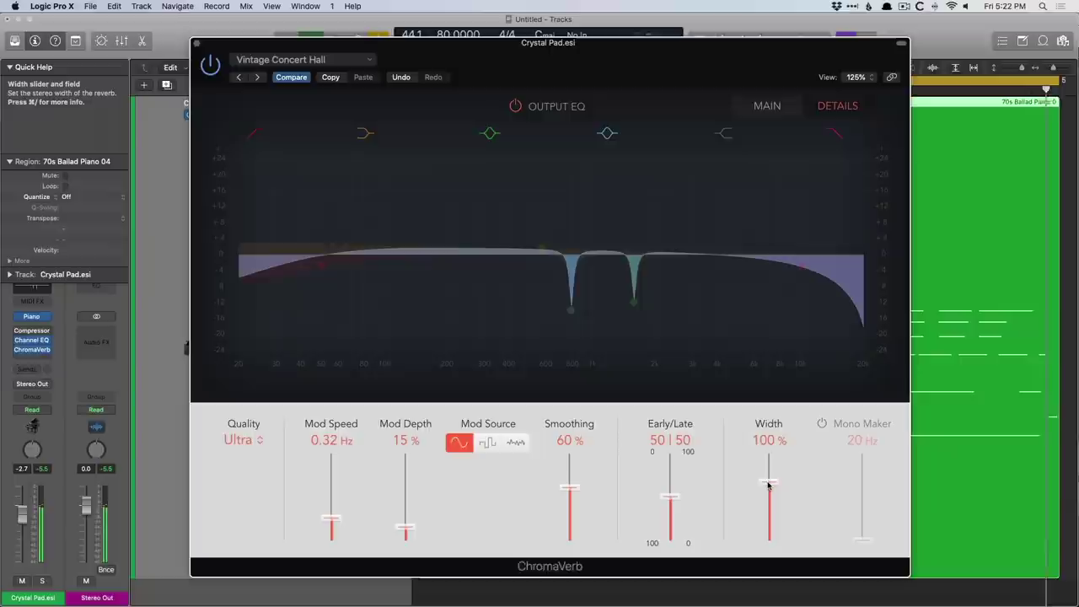
# Enable Mono Maker and set its cutoff to about 100 Hz
pyautogui.click(821, 424)
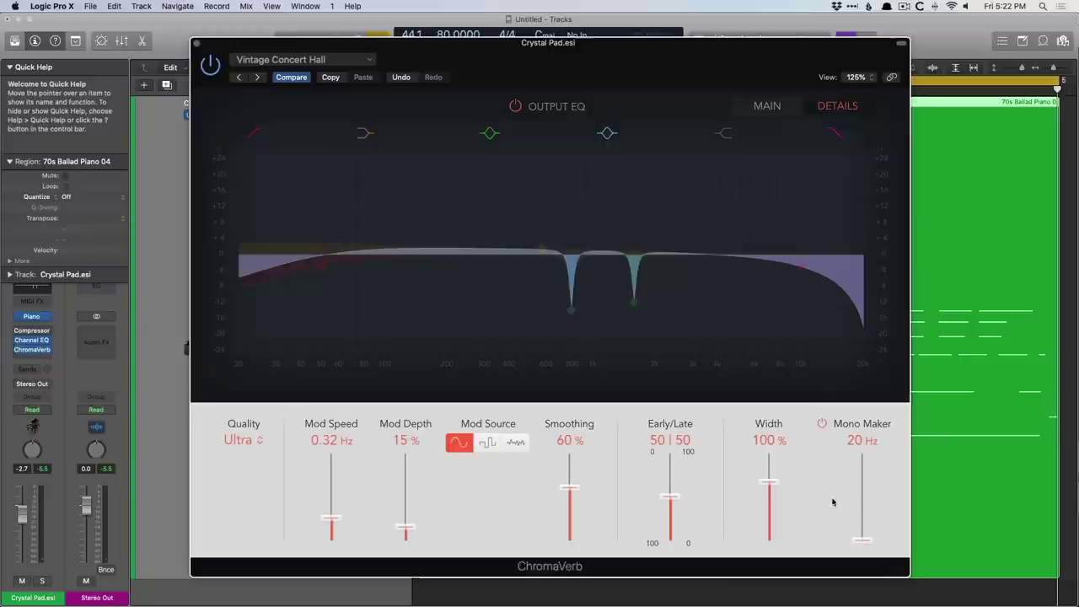
pyautogui.moveTo(859, 541); pyautogui.dragTo(850, 513)
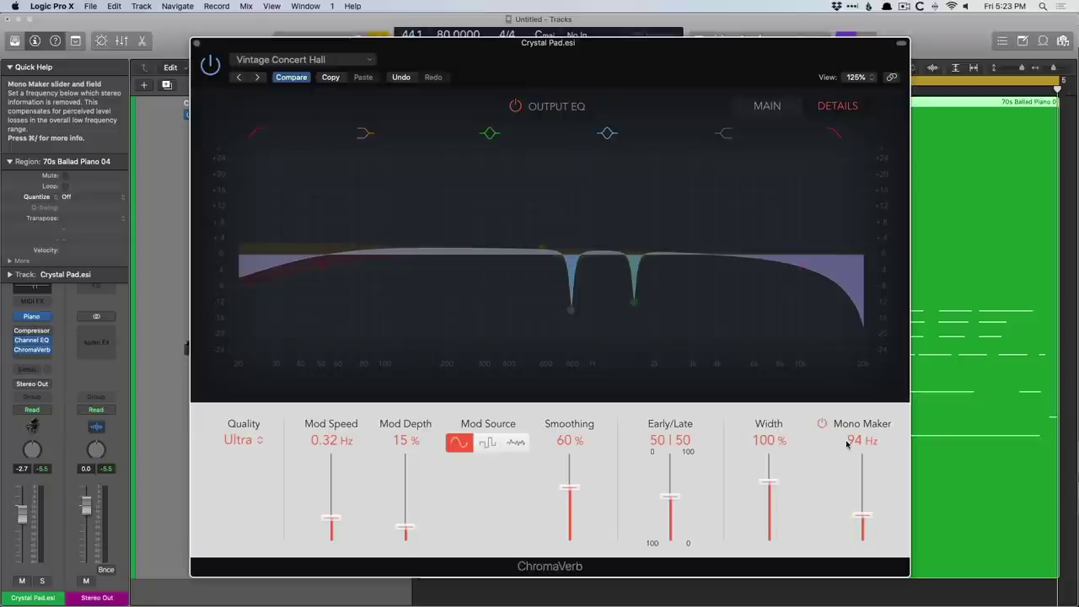
pyautogui.moveTo(859, 518); pyautogui.dragTo(858, 516)
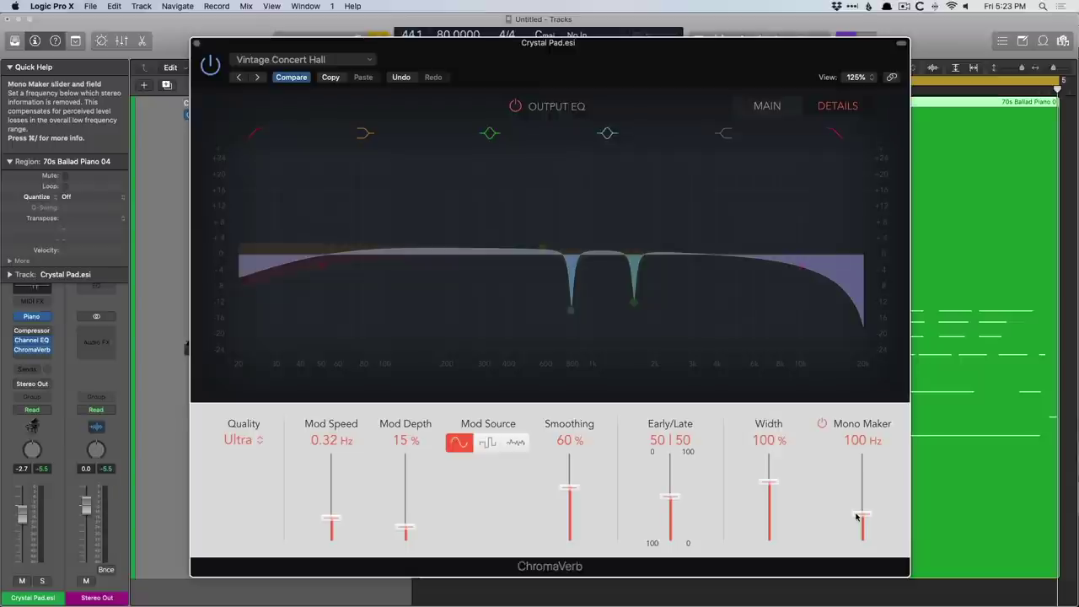
# Drop Mono Maker to 20 Hz, widen to 150%, then raise Mono Maker to 5000 Hz
pyautogui.moveTo(858, 517); pyautogui.dragTo(869, 544)
pyautogui.moveTo(766, 480); pyautogui.dragTo(769, 432)
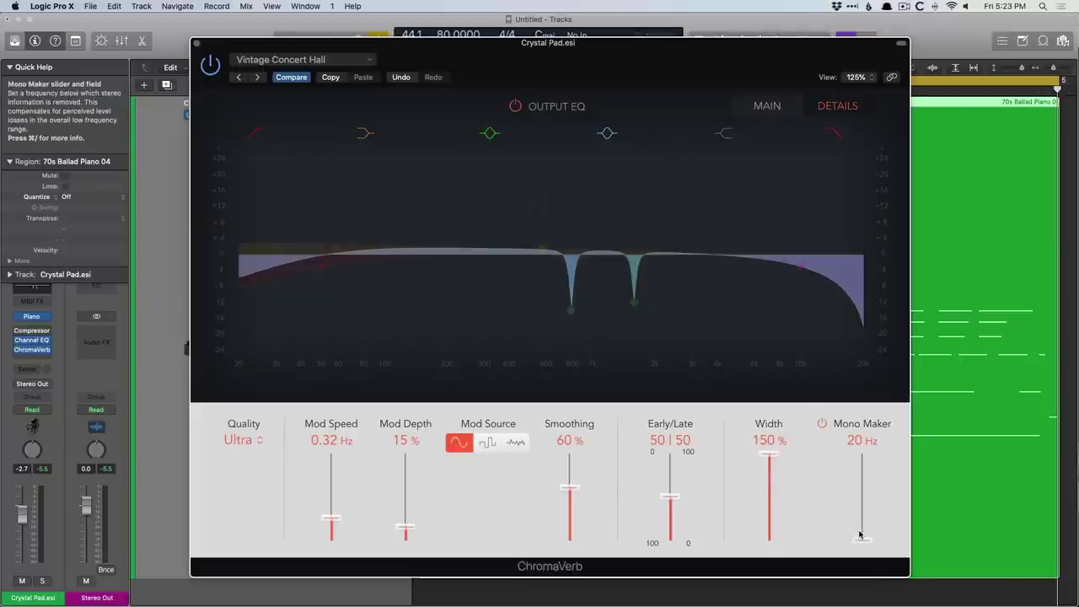
pyautogui.moveTo(860, 537); pyautogui.dragTo(861, 452)
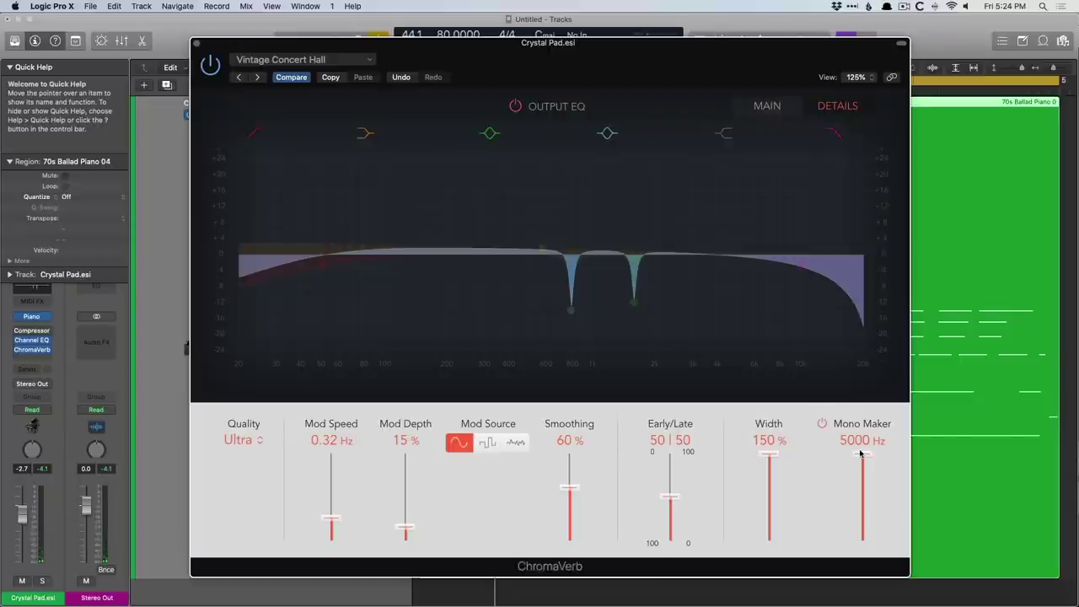
pyautogui.moveTo(861, 454)
pyautogui.mouseDown()
pyautogui.moveTo(851, 539)
pyautogui.moveTo(851, 449)
pyautogui.mouseUp()
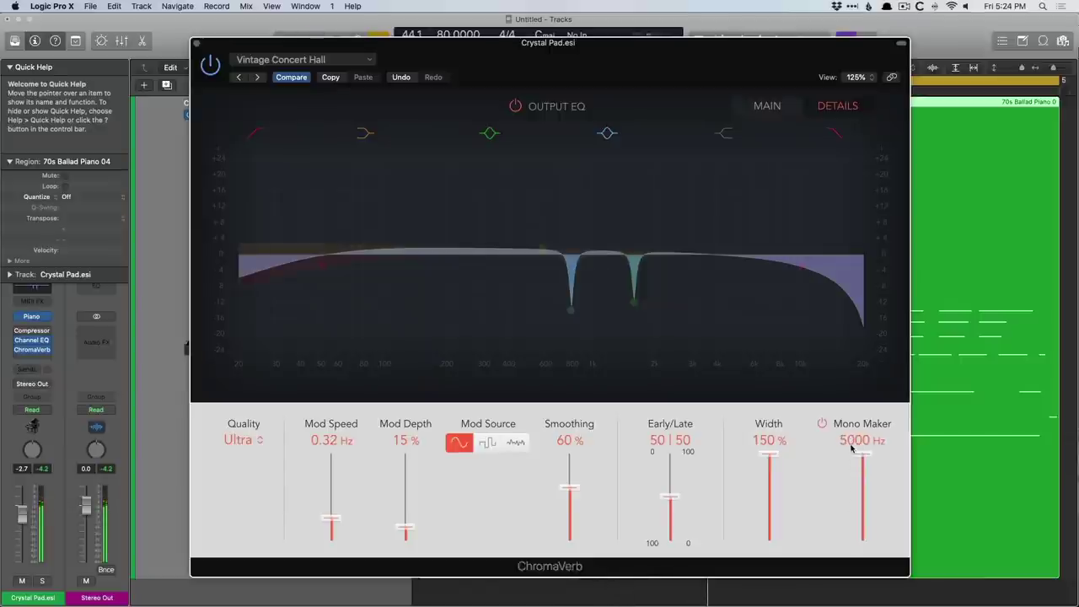